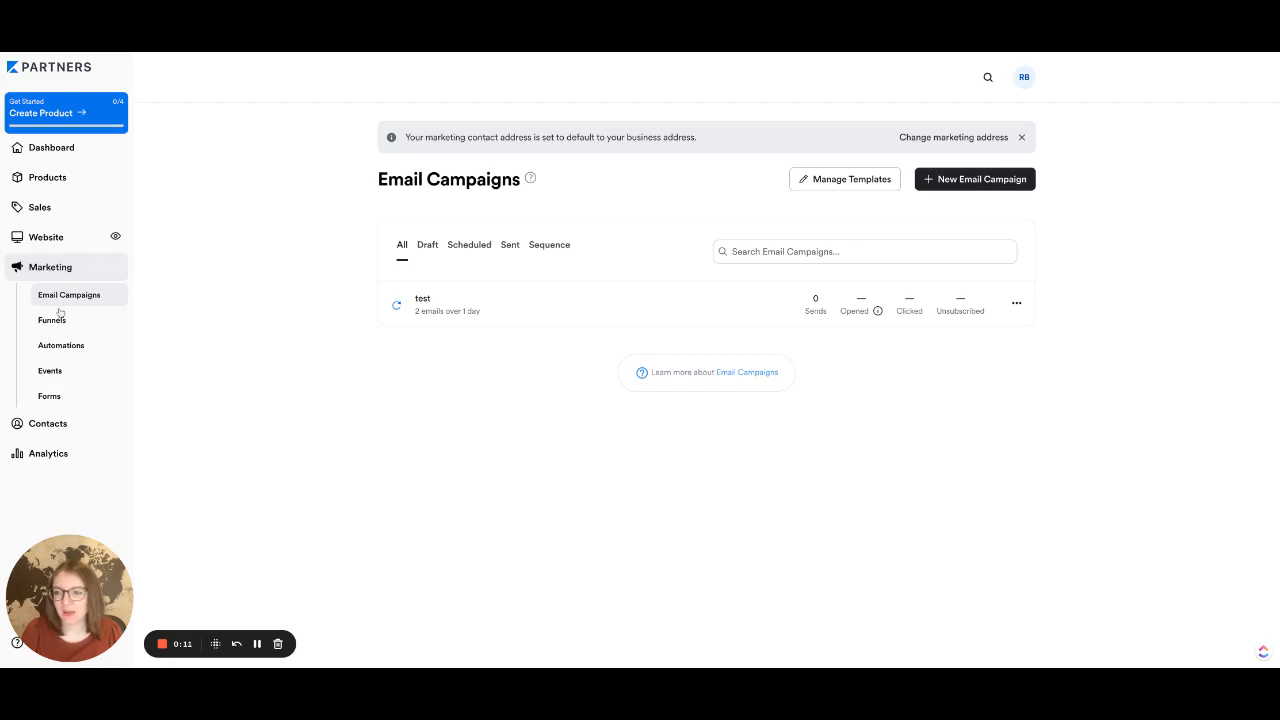
Step: Create a new marketing form titled "Lead Magnet Name 1" and save it
{"action": "left_click", "coordinate": [60, 397]}
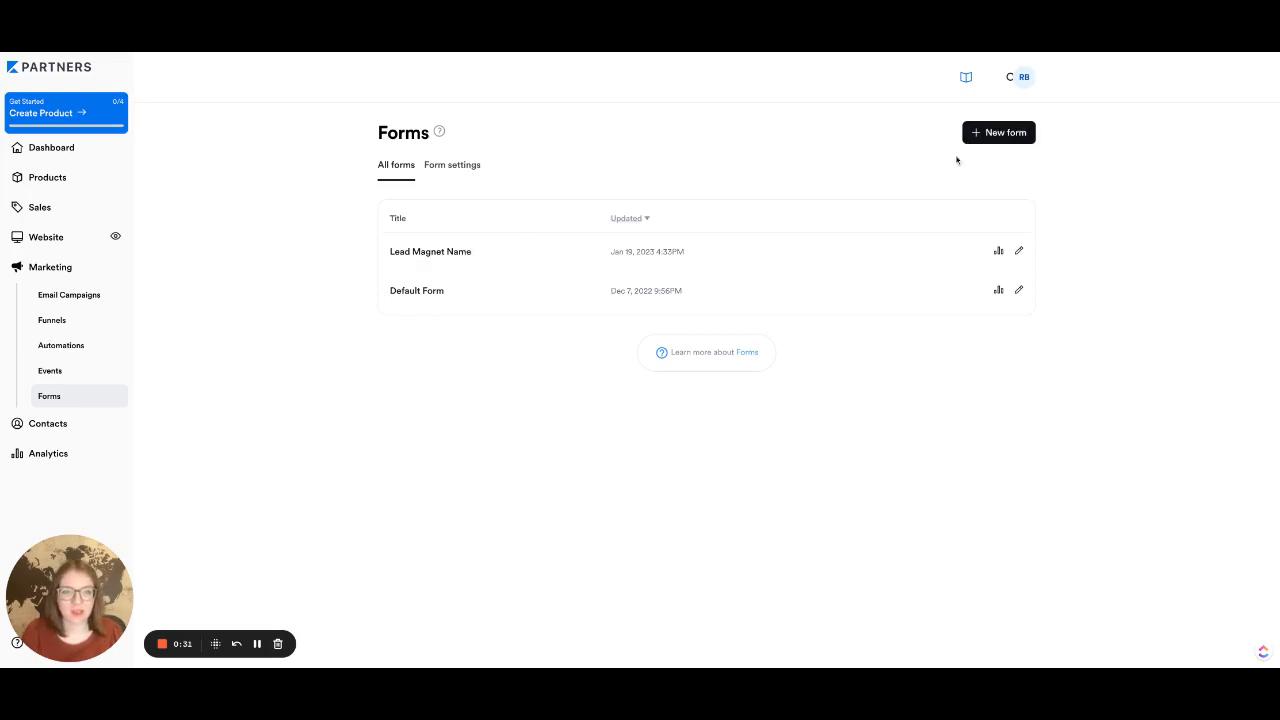
{"action": "left_click", "coordinate": [985, 132]}
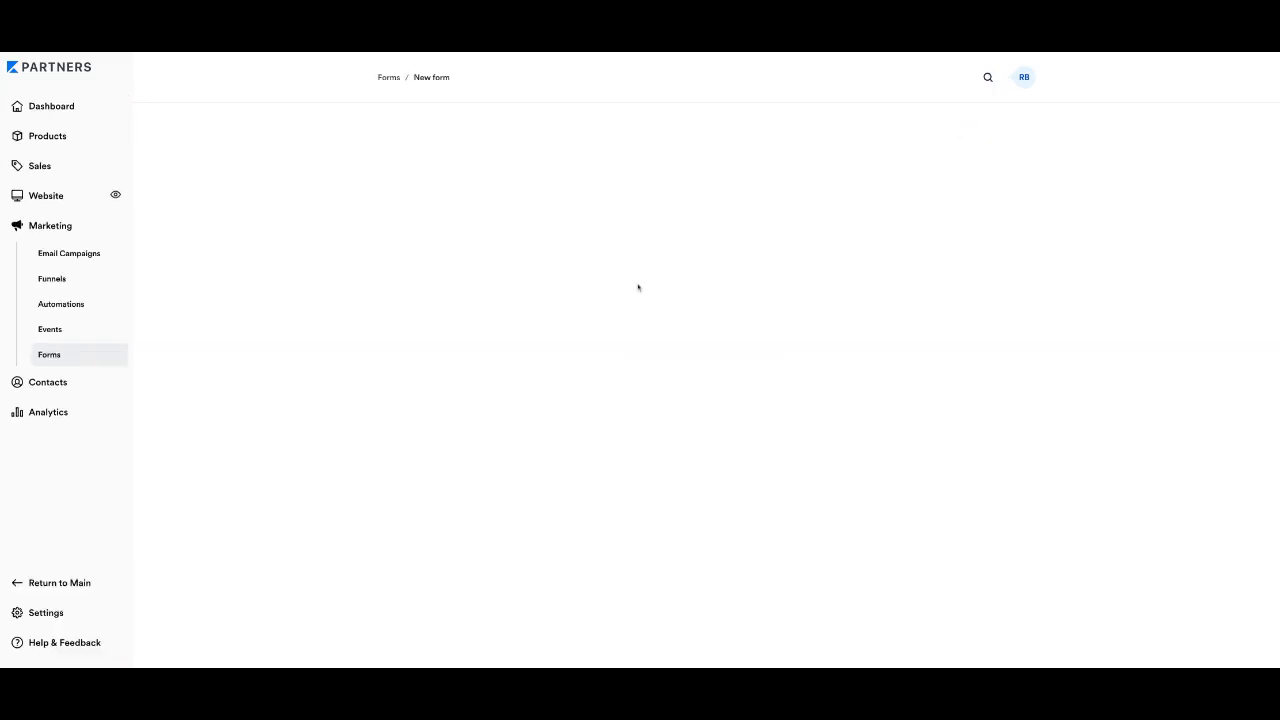
{"action": "left_click", "coordinate": [649, 211]}
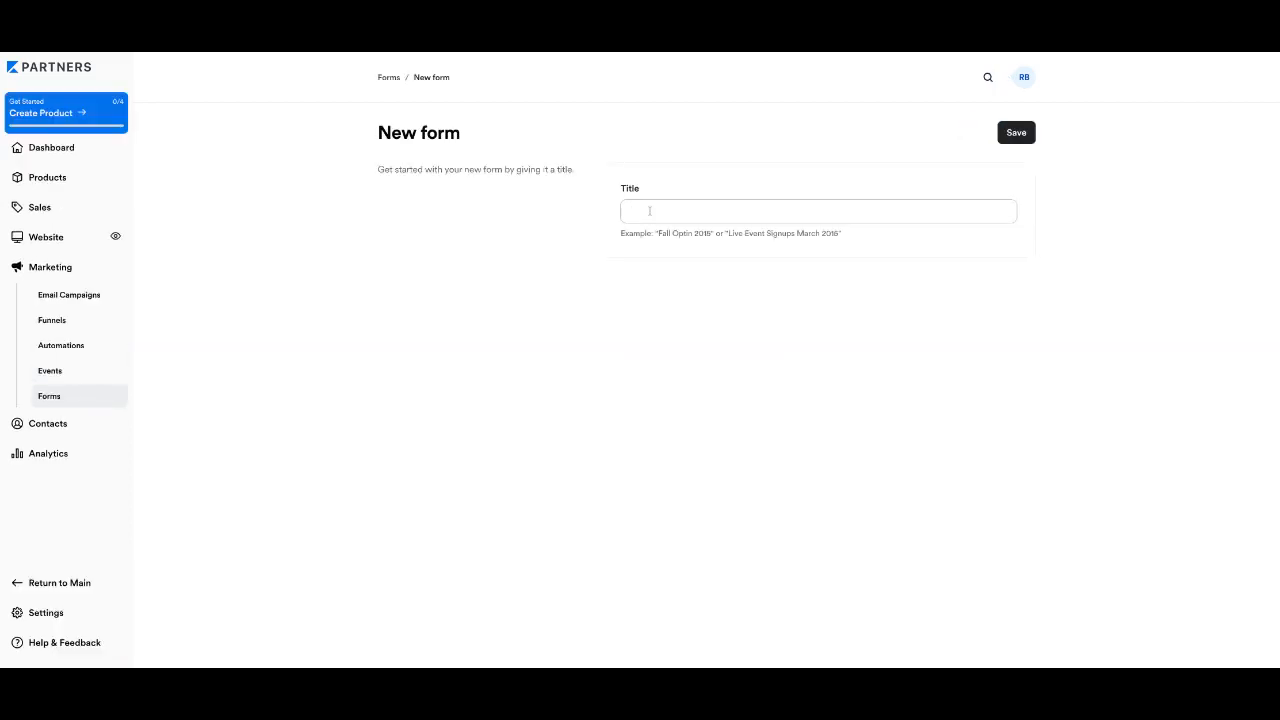
{"action": "type", "text": "Lead Manget"}
{"action": "key", "text": "BackSpace"}
{"action": "key", "text": "BackSpace"}
{"action": "key", "text": "BackSpace"}
{"action": "key", "text": "BackSpace"}
{"action": "type", "text": "get"}
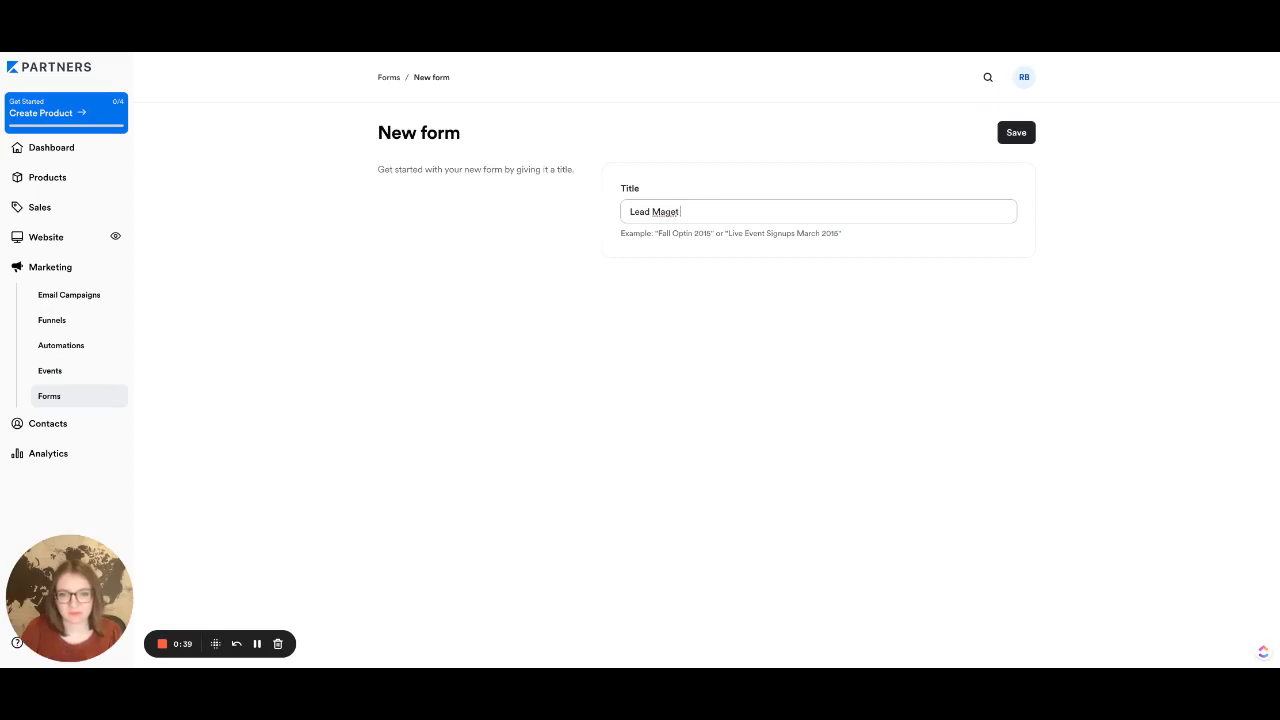
{"action": "key", "text": "BackSpace"}
{"action": "key", "text": "BackSpace"}
{"action": "type", "text": "net"}
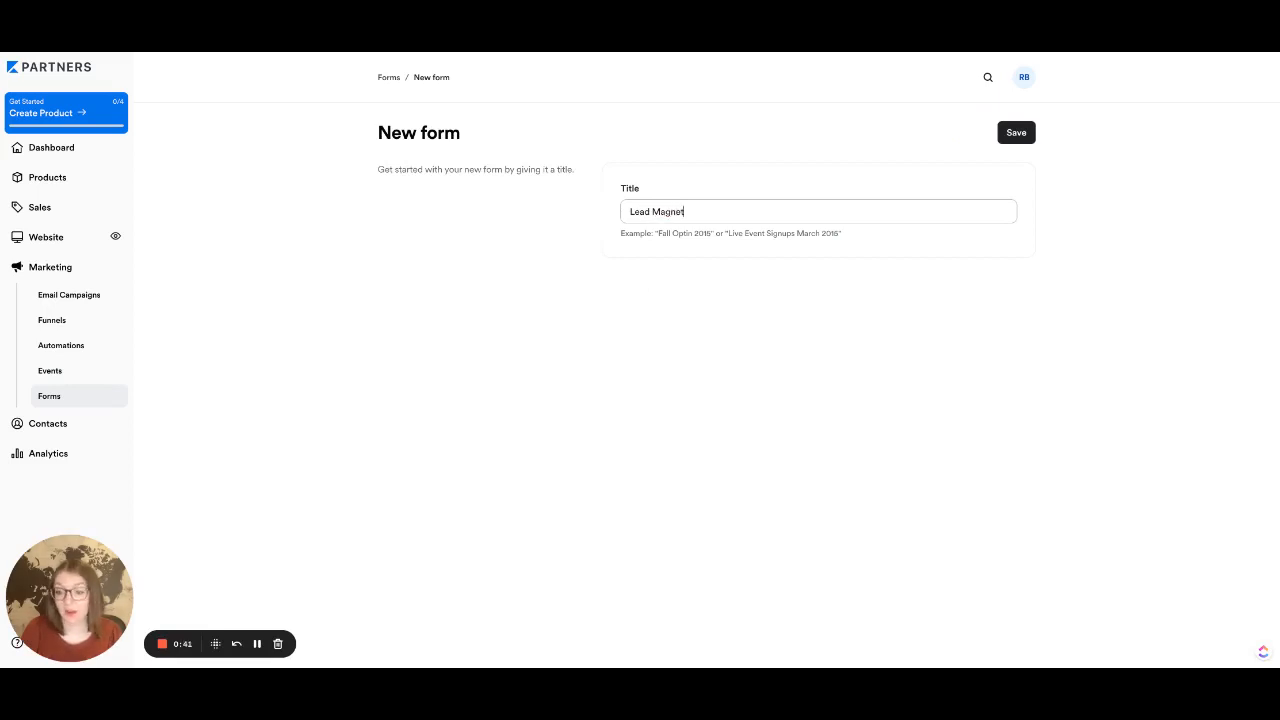
{"action": "type", "text": " Name"}
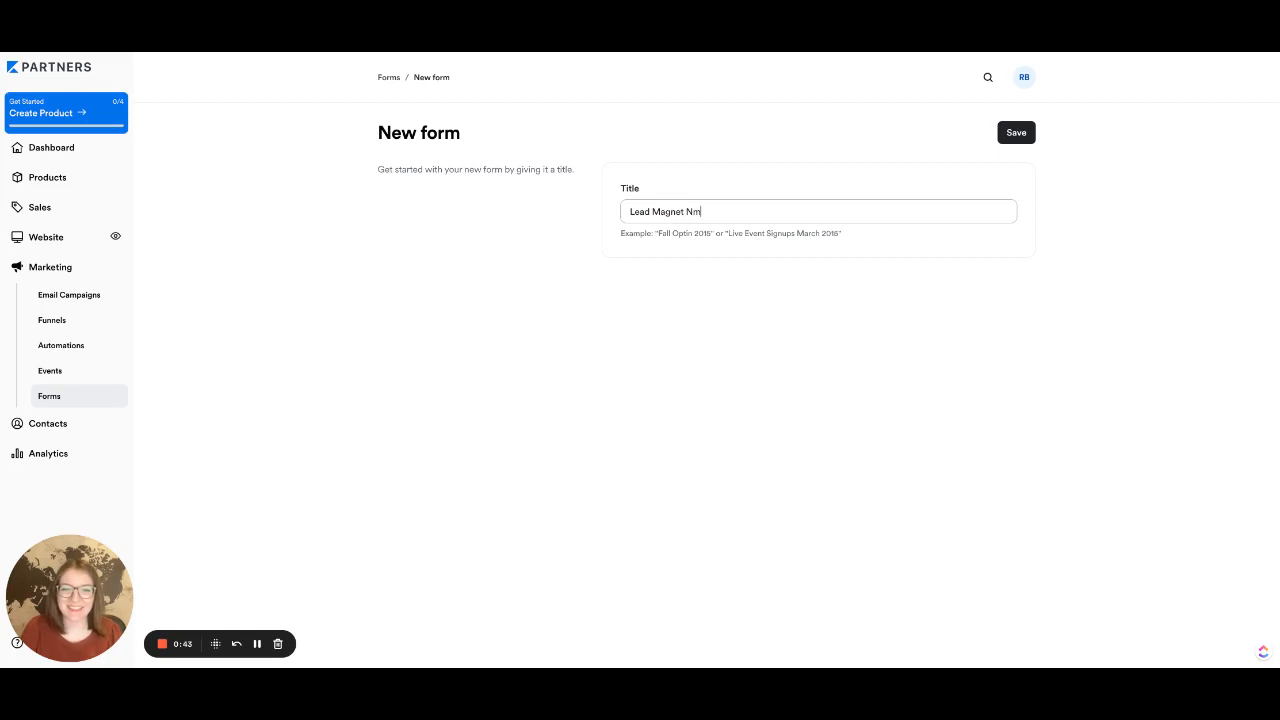
{"action": "type", "text": " 1"}
{"action": "key", "text": "Return"}
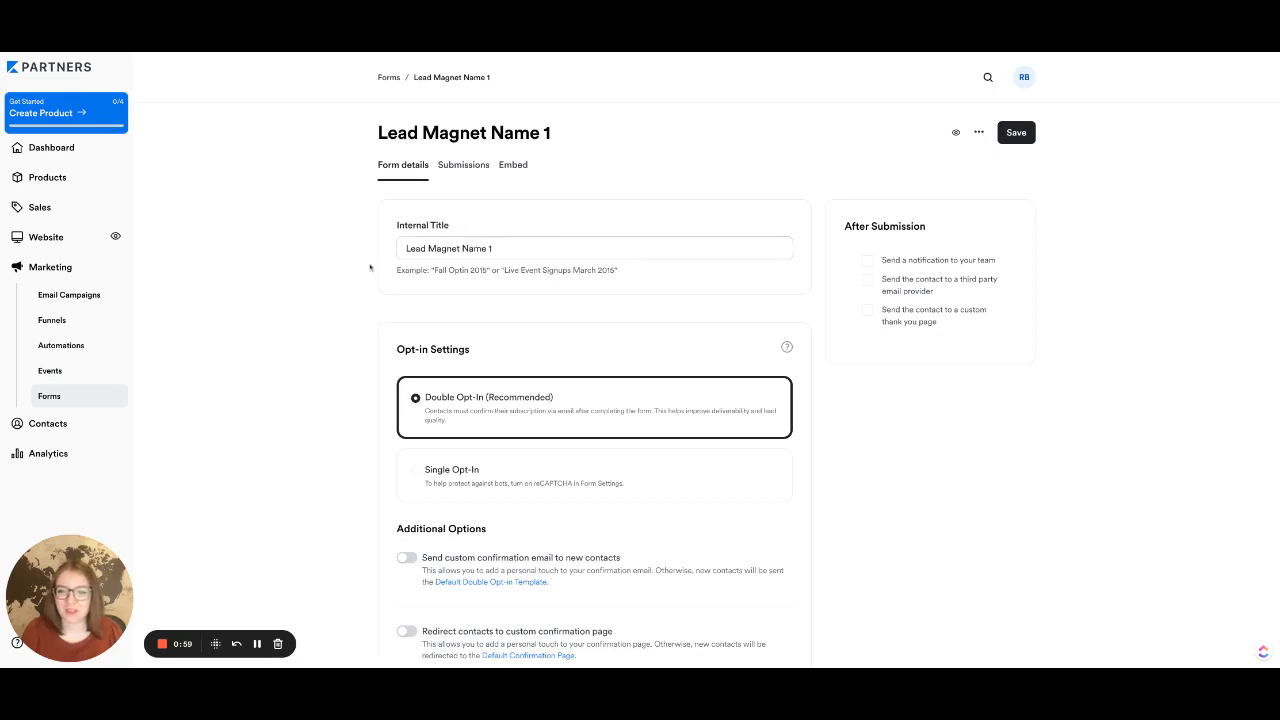
Step: Switch the form's opt-in setting between Single Opt-In and Double Opt-In, ending on Double Opt-In (Recommended)
{"action": "scroll", "coordinate": [346, 267], "scroll_direction": "down", "scroll_amount": 1}
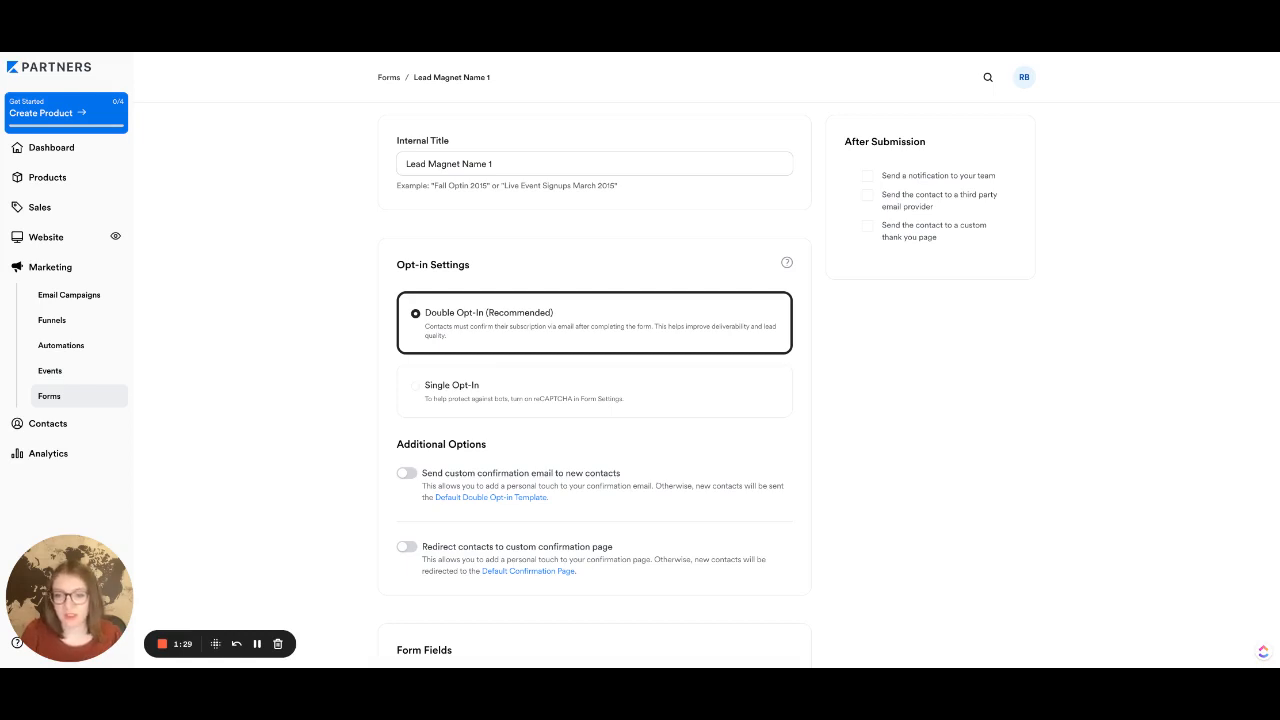
{"action": "left_click", "coordinate": [415, 386]}
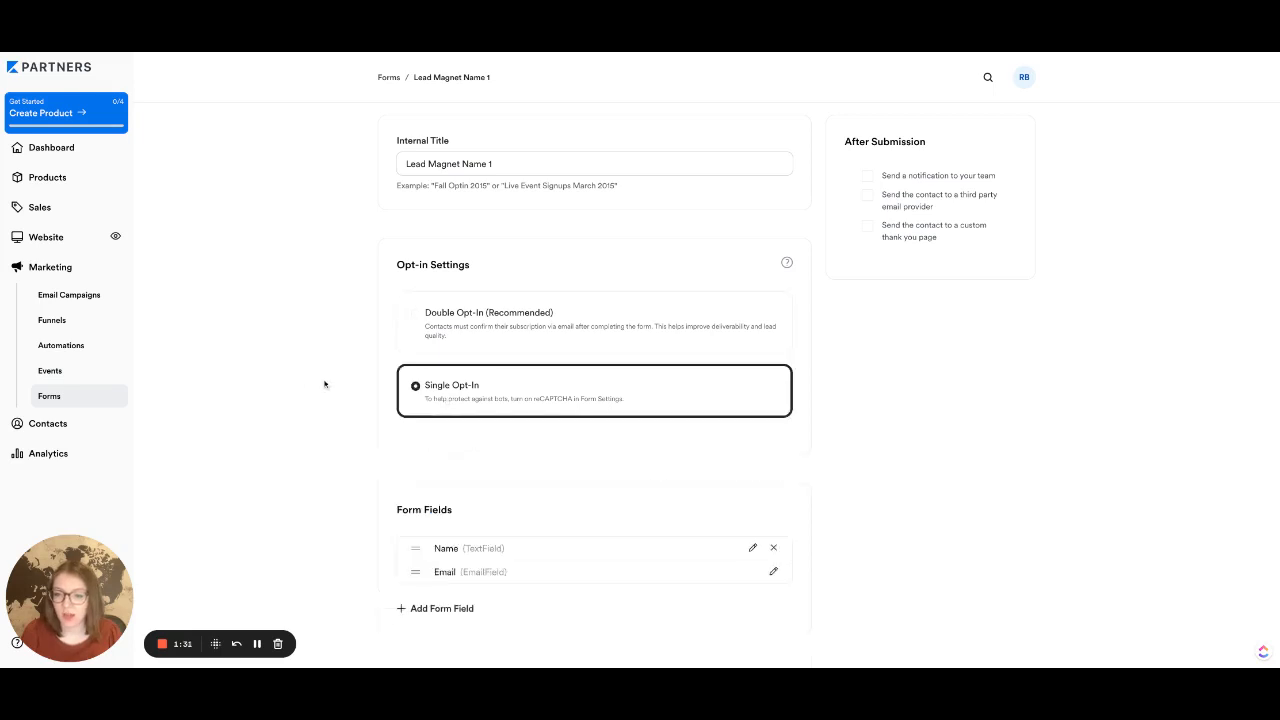
{"action": "left_click", "coordinate": [397, 340]}
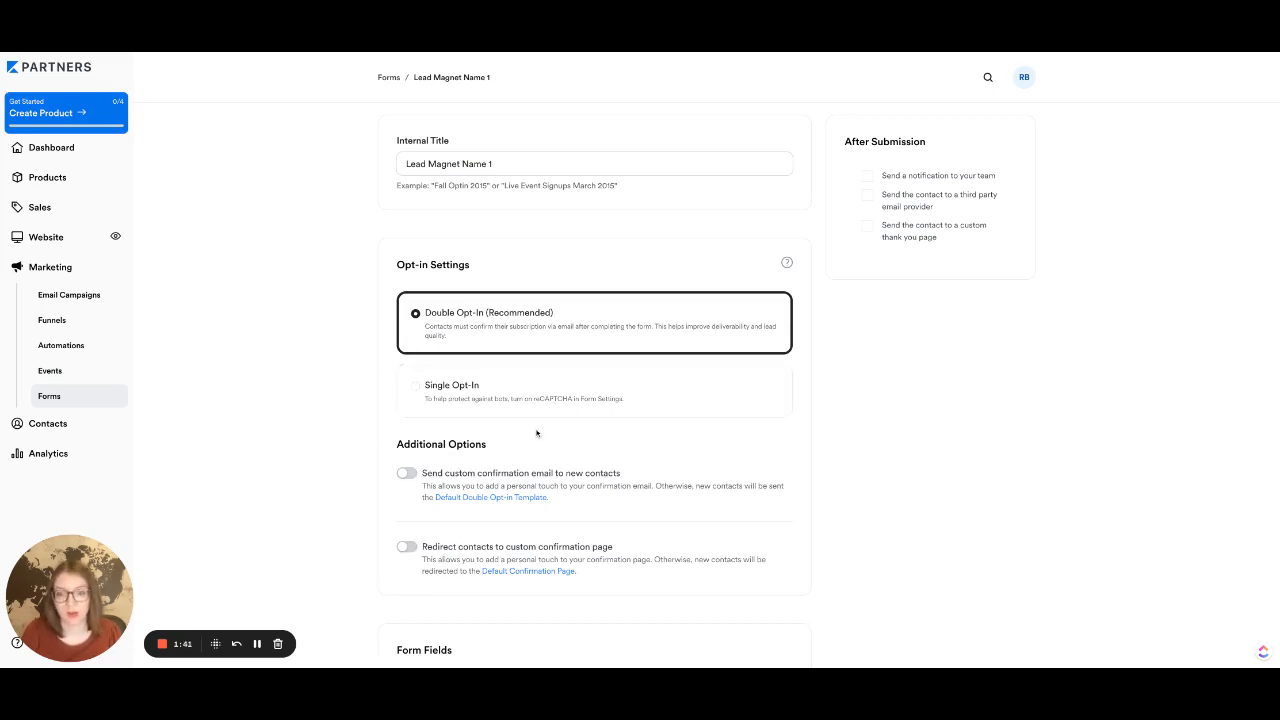
{"action": "left_click", "coordinate": [457, 399]}
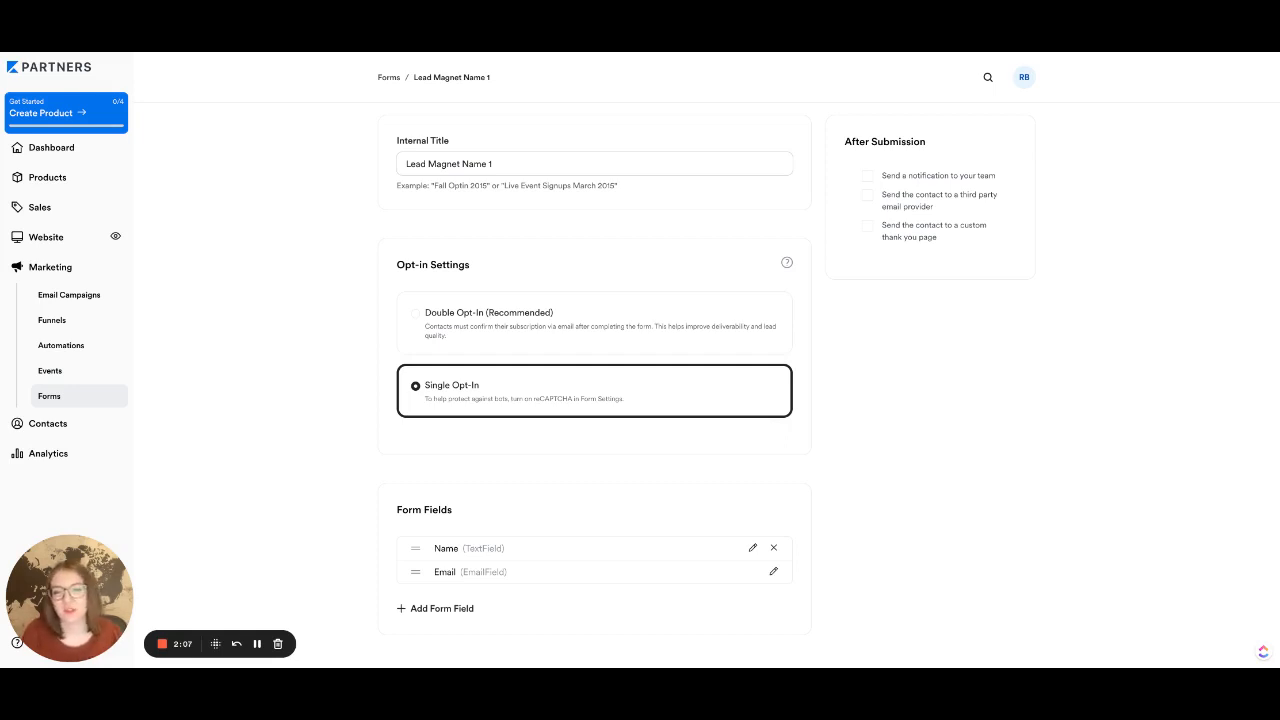
{"action": "scroll", "coordinate": [386, 455], "scroll_direction": "down", "scroll_amount": 2}
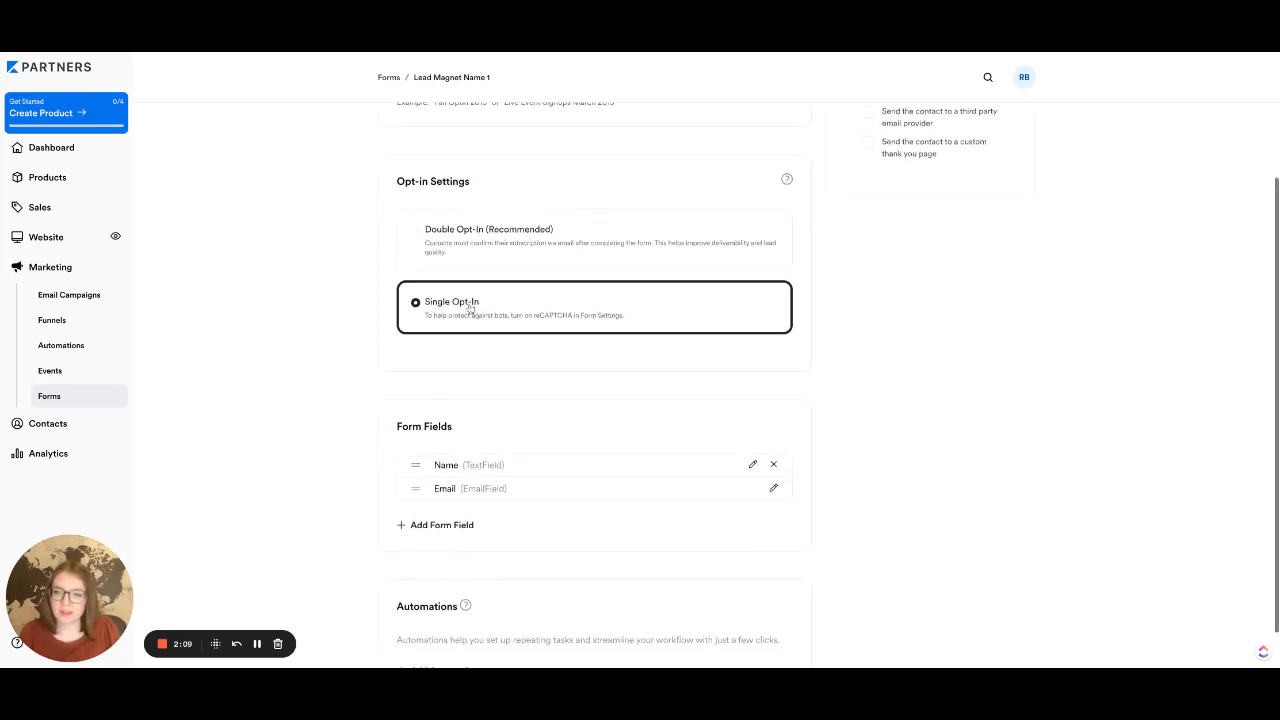
{"action": "left_click", "coordinate": [415, 230]}
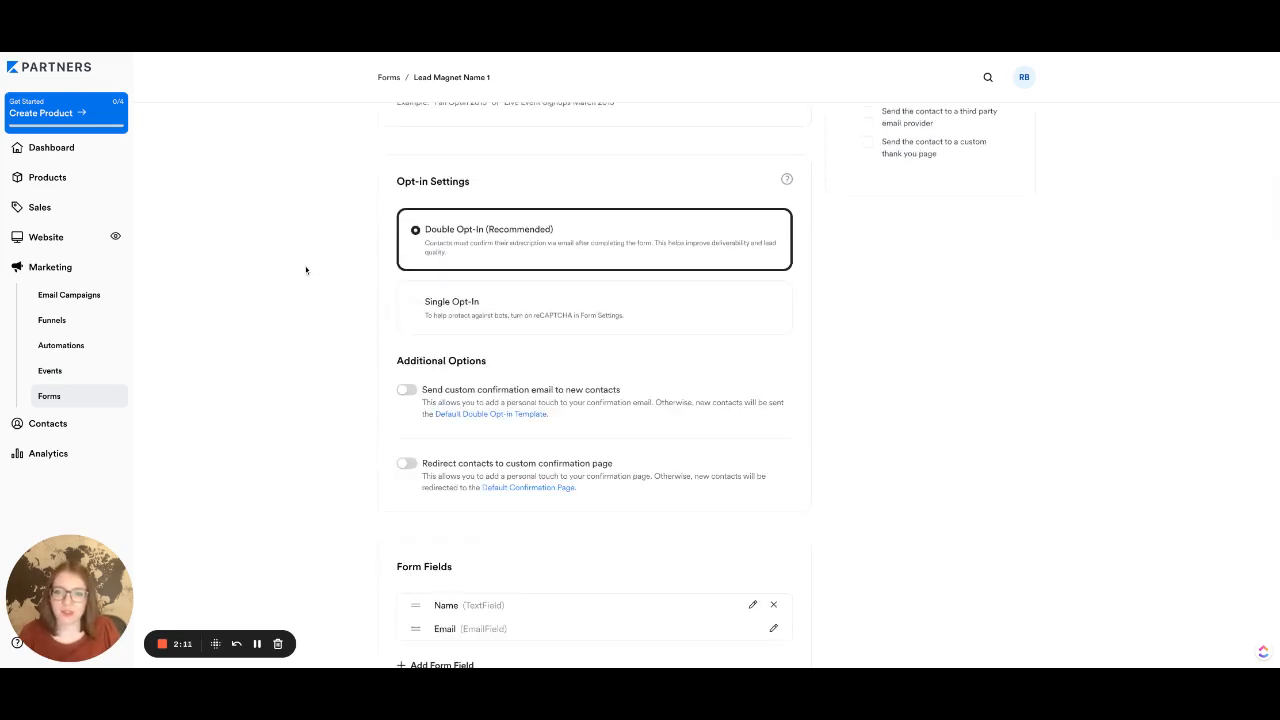
Step: Turn the custom confirmation email and the custom confirmation page redirect on to view their options, turning each off again
{"action": "left_click", "coordinate": [405, 390]}
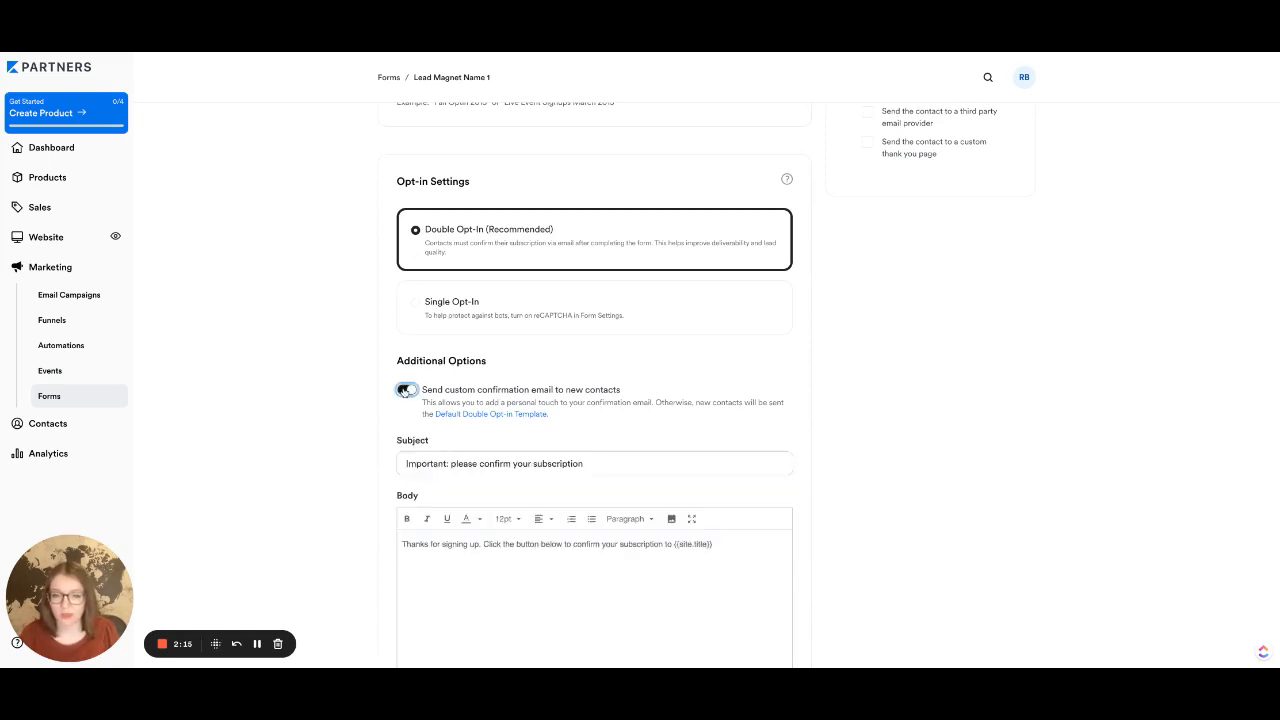
{"action": "scroll", "coordinate": [400, 400], "scroll_direction": "down", "scroll_amount": 2}
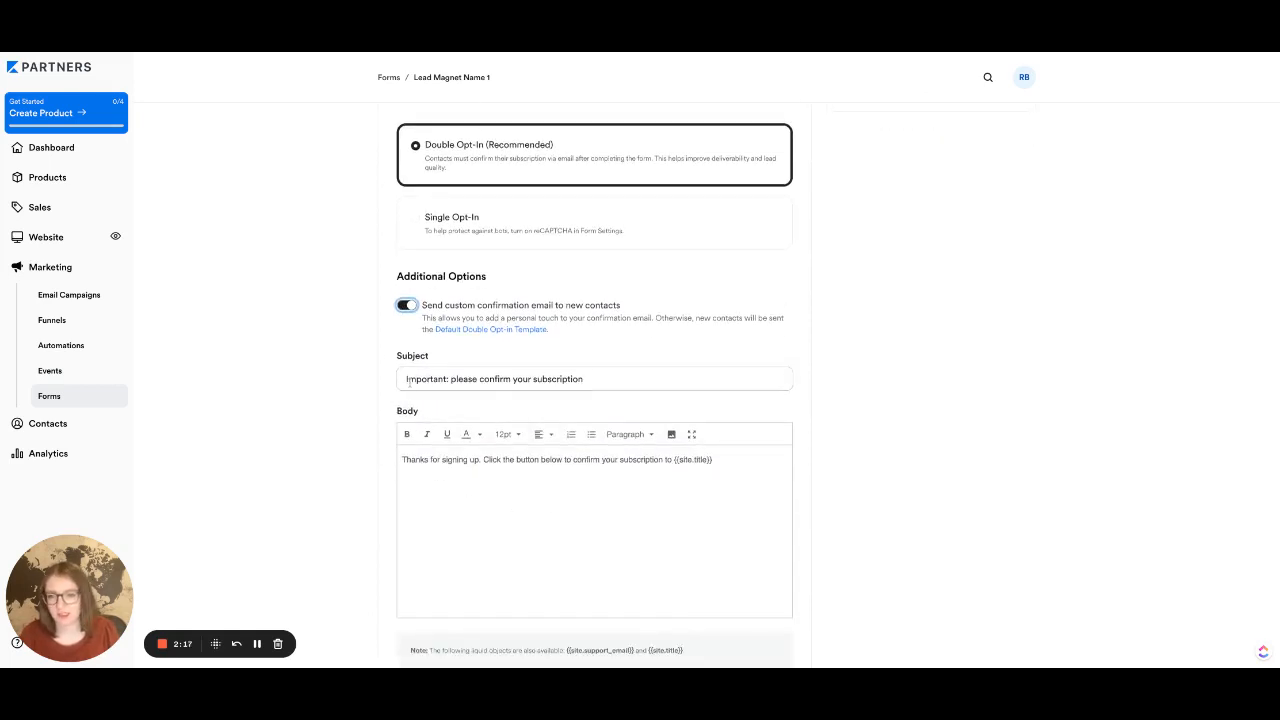
{"action": "scroll", "coordinate": [386, 457], "scroll_direction": "down", "scroll_amount": 4}
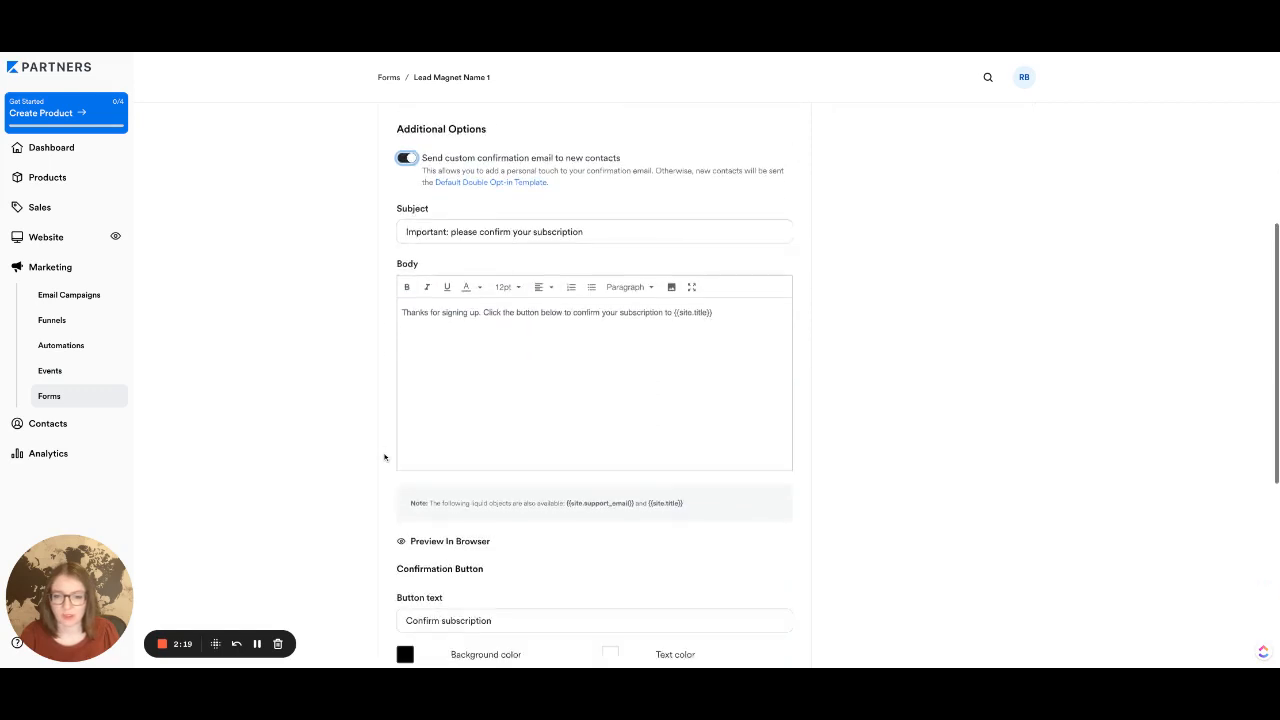
{"action": "scroll", "coordinate": [376, 188], "scroll_direction": "down", "scroll_amount": 1}
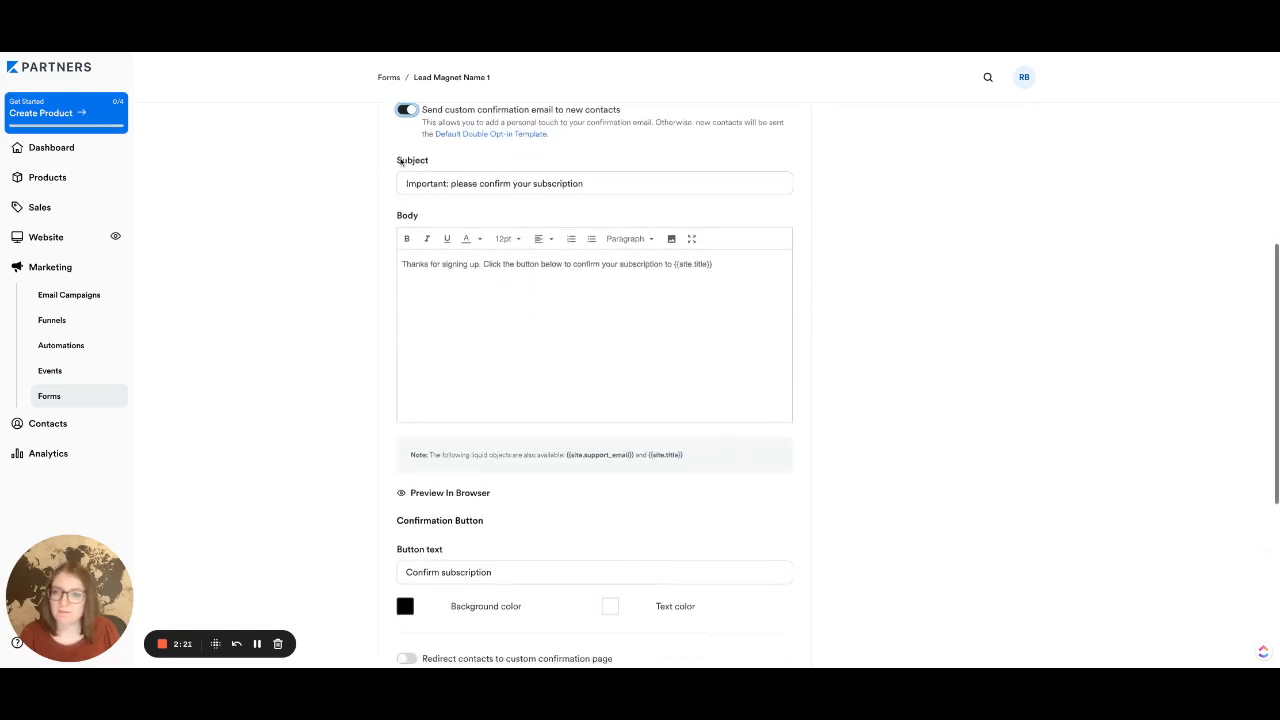
{"action": "left_click", "coordinate": [406, 110]}
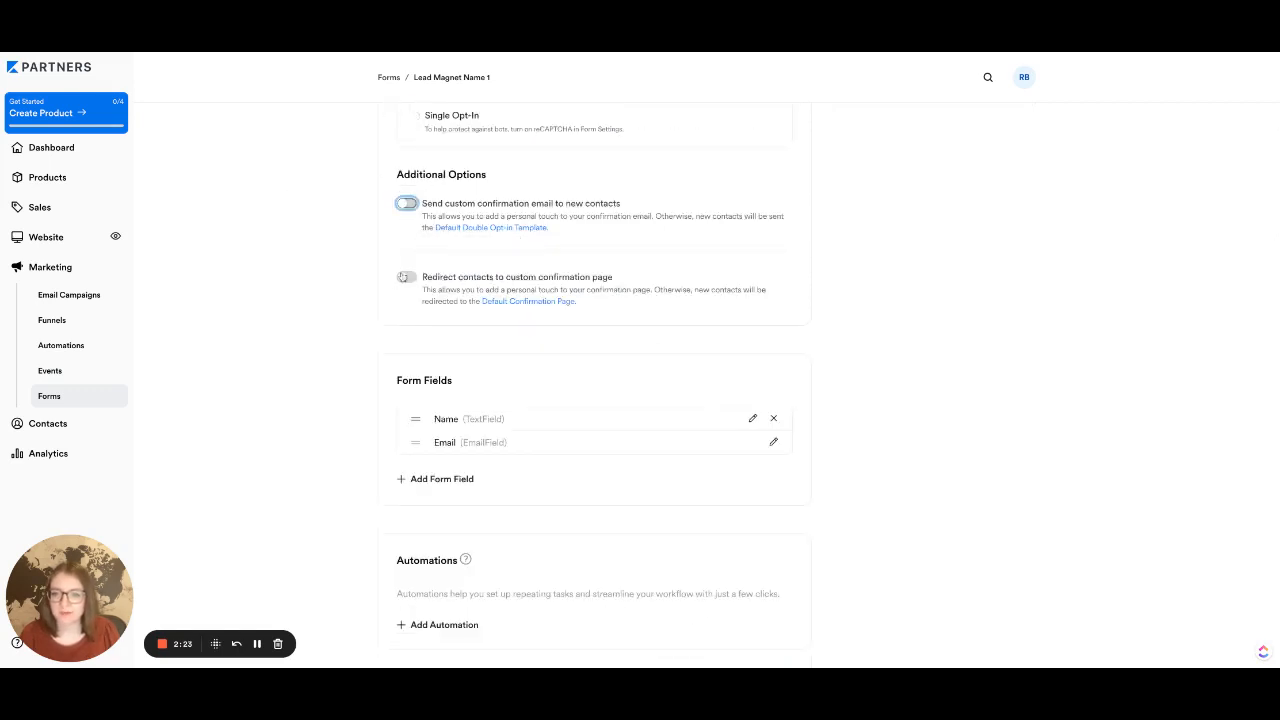
{"action": "left_click", "coordinate": [407, 277]}
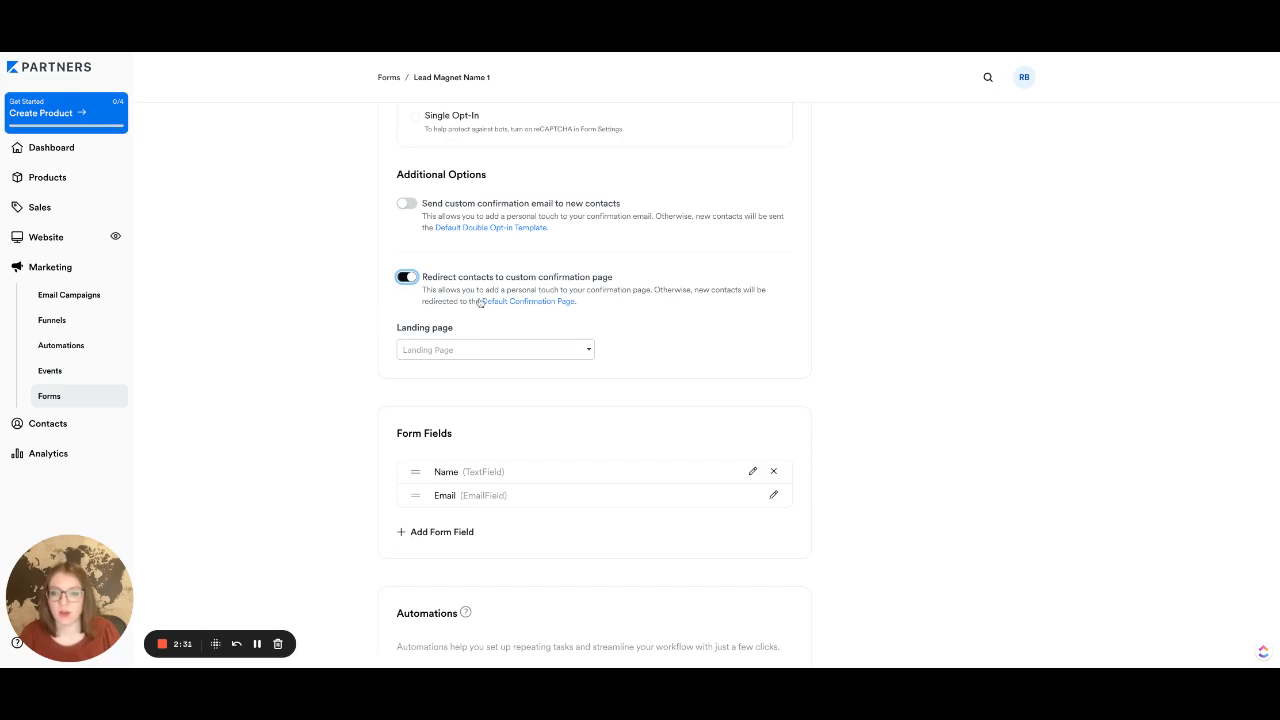
{"action": "left_click", "coordinate": [406, 277]}
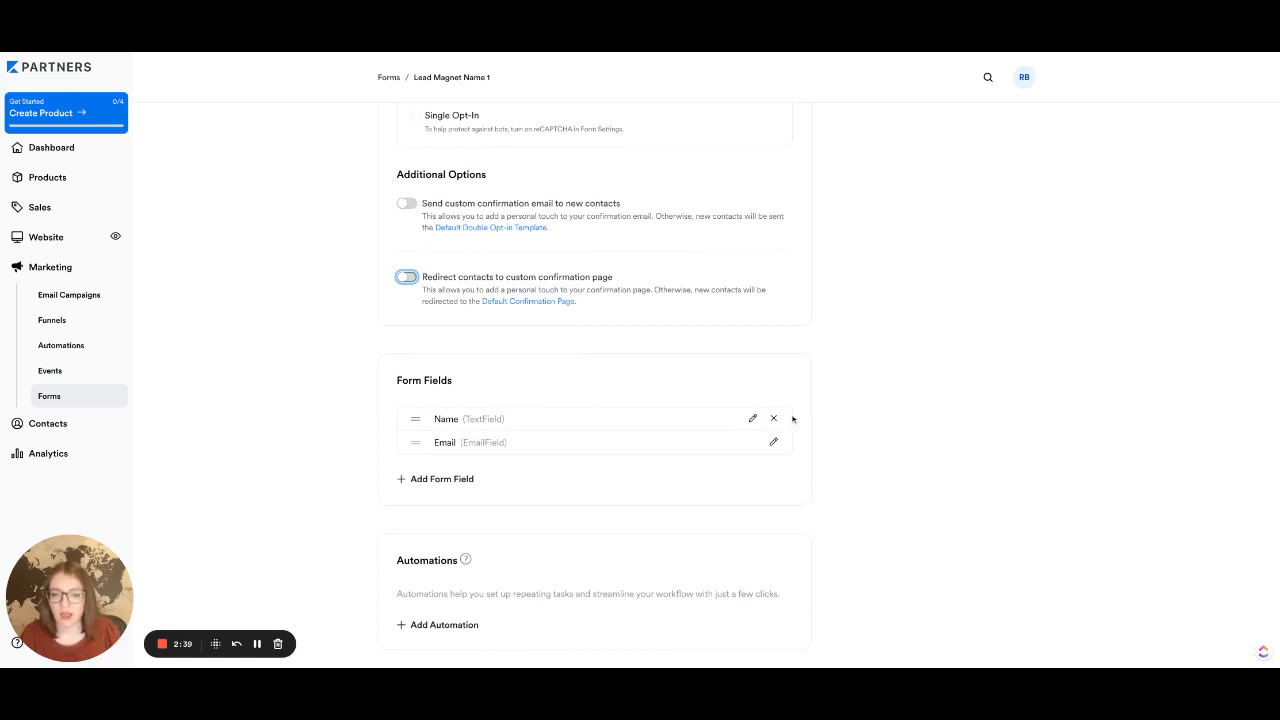
Step: Rename the form's Name field to "First Name" and save the field
{"action": "left_click", "coordinate": [753, 418]}
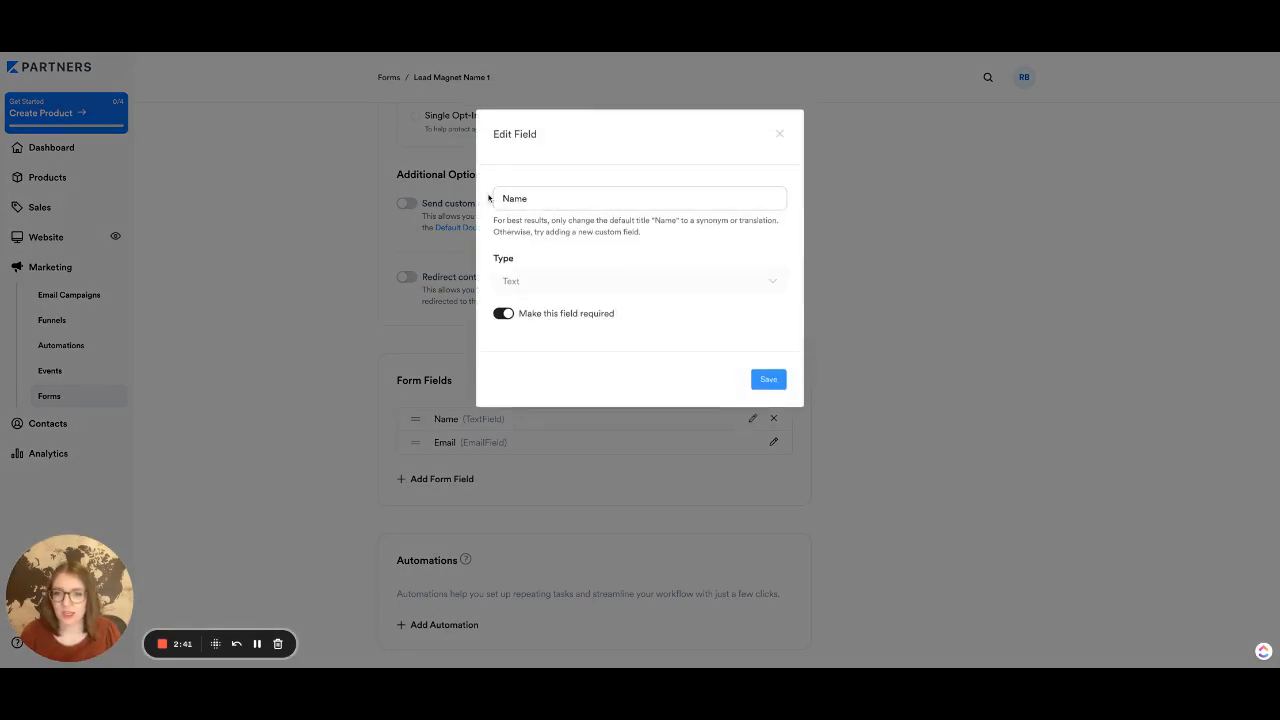
{"action": "left_click", "coordinate": [498, 198]}
{"action": "type", "text": "First"}
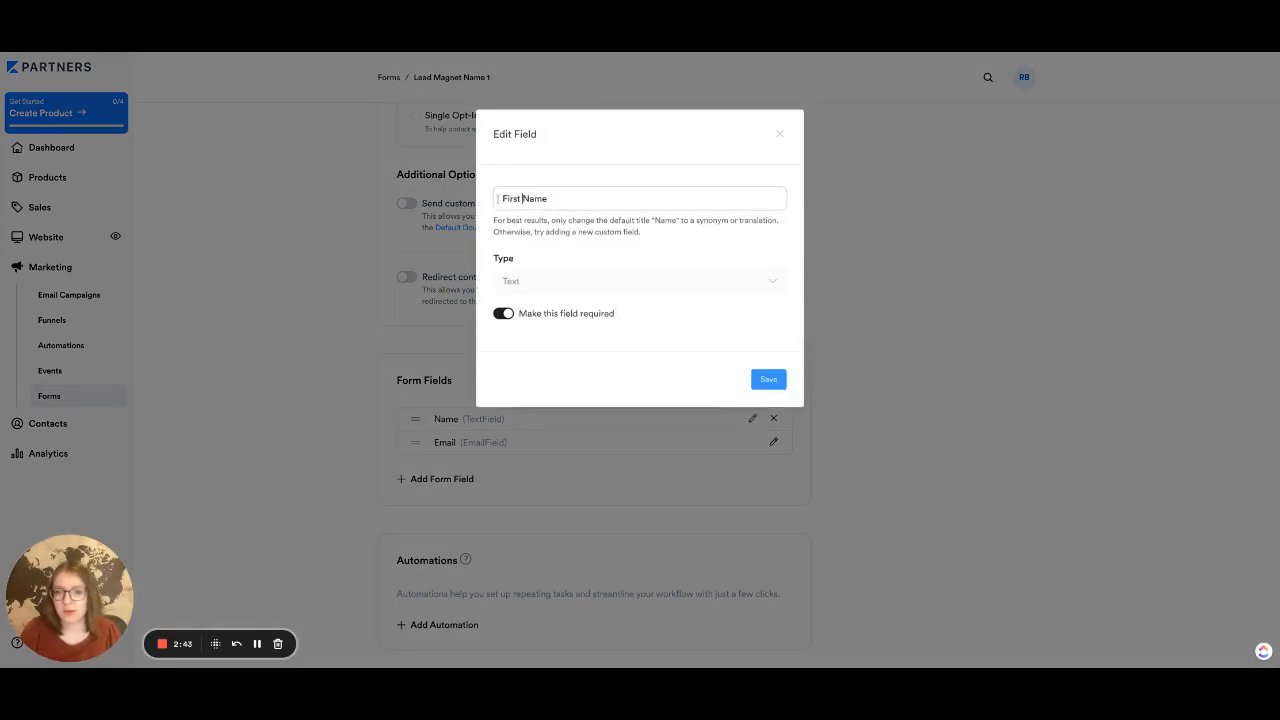
{"action": "left_click", "coordinate": [775, 382]}
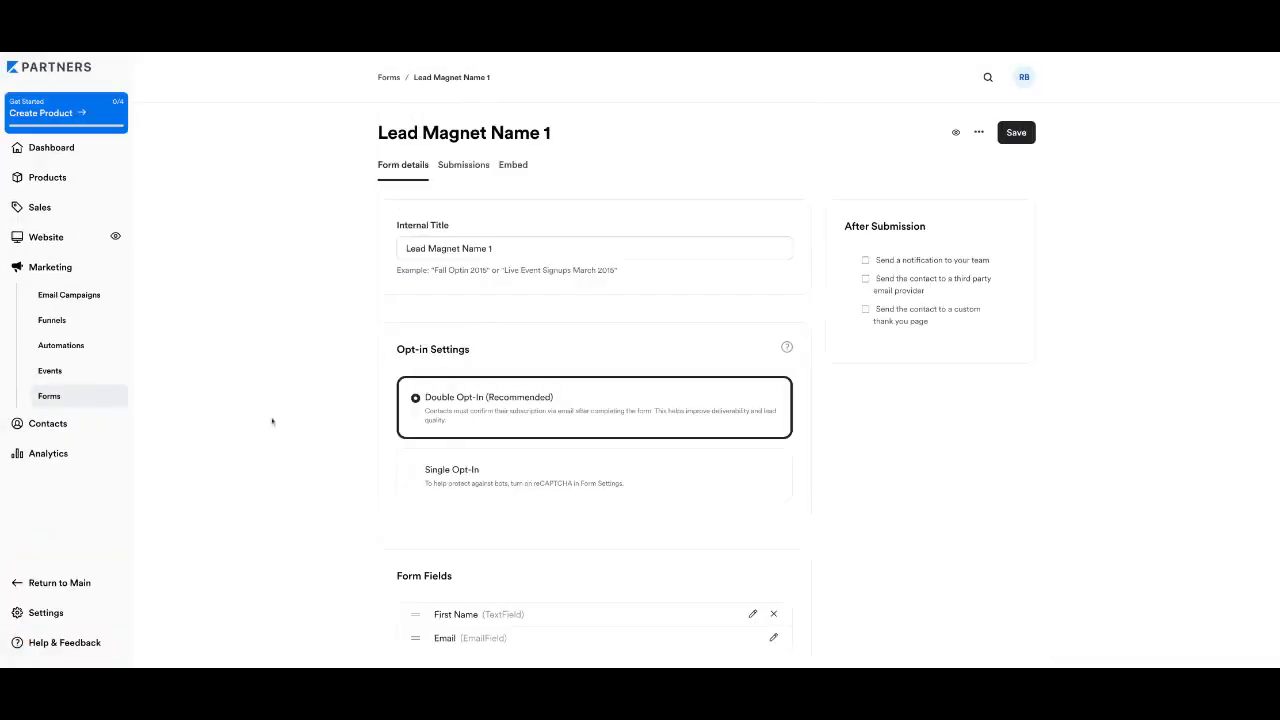
Step: Start adding a form field and look through the existing fields that can be selected
{"action": "scroll", "coordinate": [306, 420], "scroll_direction": "down", "scroll_amount": 2}
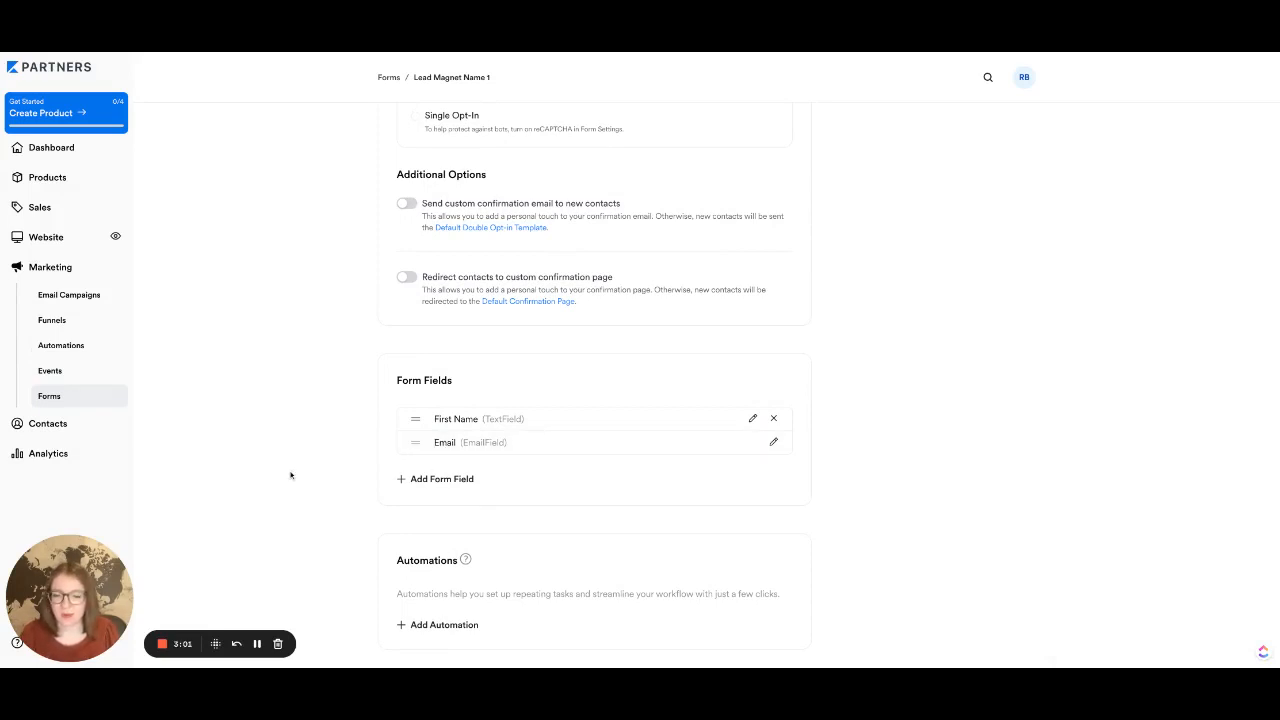
{"action": "left_click", "coordinate": [424, 482]}
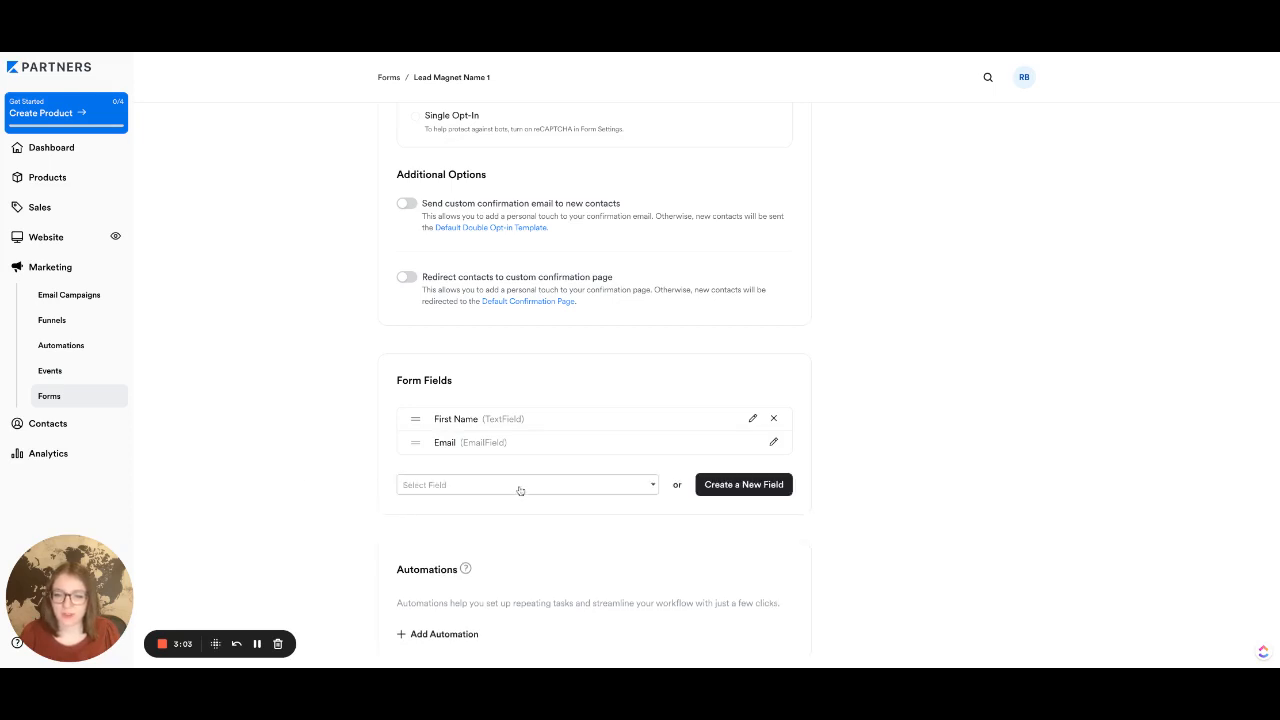
{"action": "left_click", "coordinate": [653, 486]}
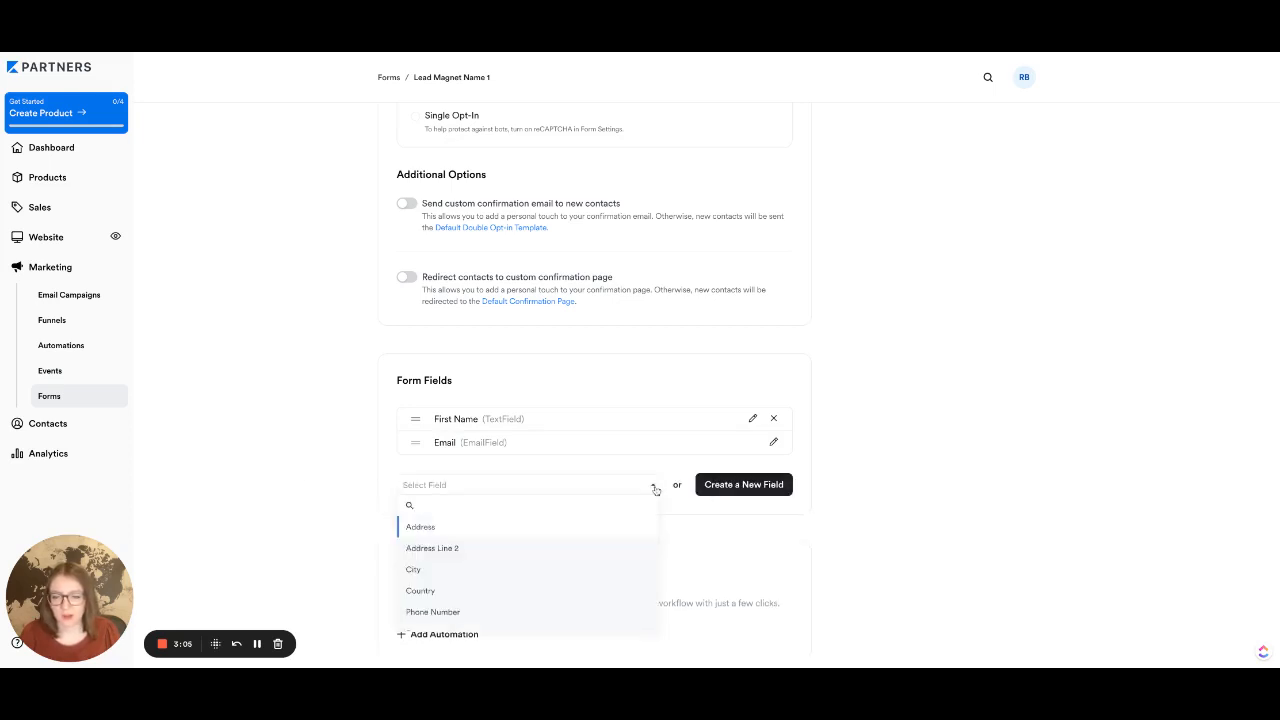
{"action": "scroll", "coordinate": [594, 530], "scroll_direction": "down", "scroll_amount": 2}
{"action": "scroll", "coordinate": [594, 530], "scroll_direction": "up", "scroll_amount": 2}
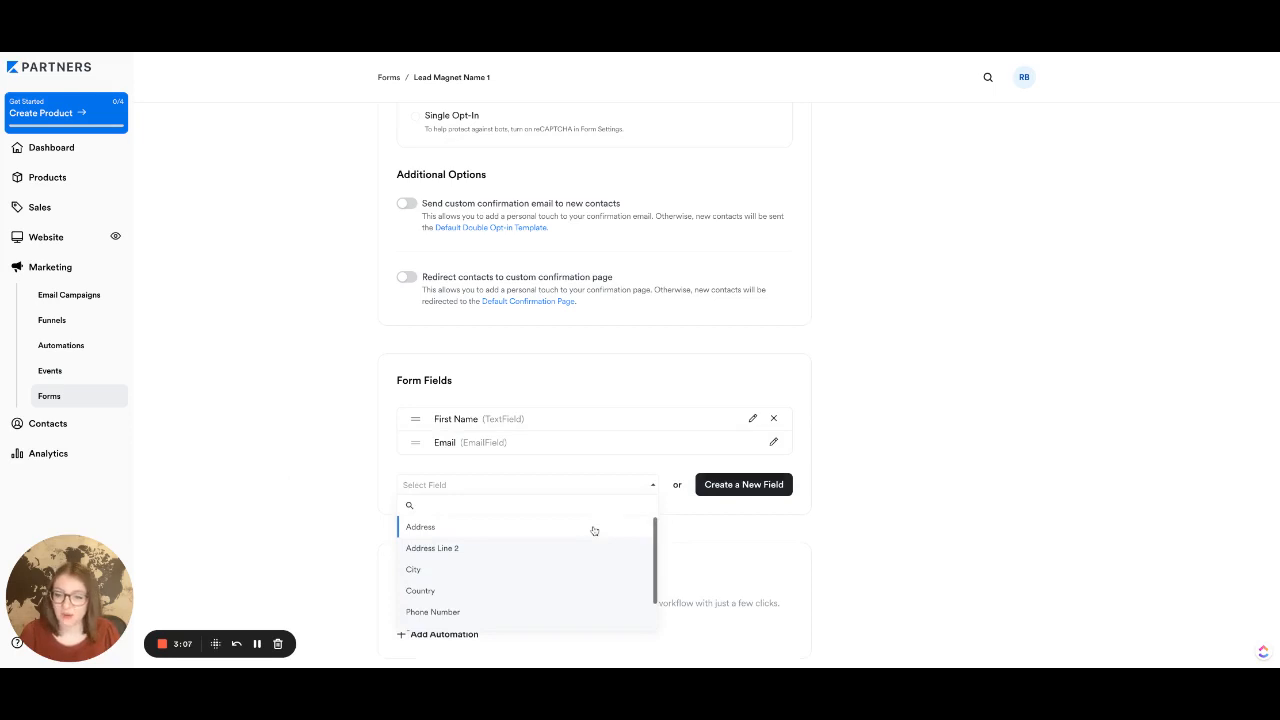
Step: Start creating a new form field with the type Checkbox and make it required
{"action": "left_click", "coordinate": [782, 488]}
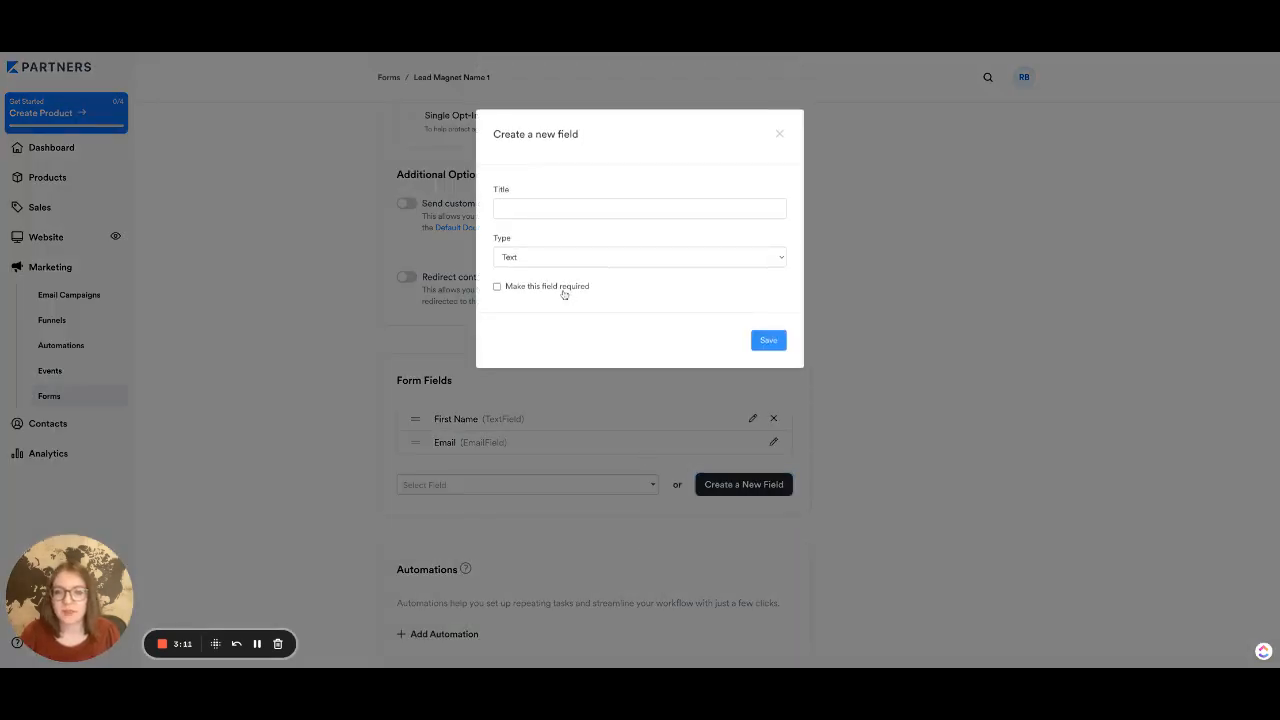
{"action": "left_click", "coordinate": [540, 255]}
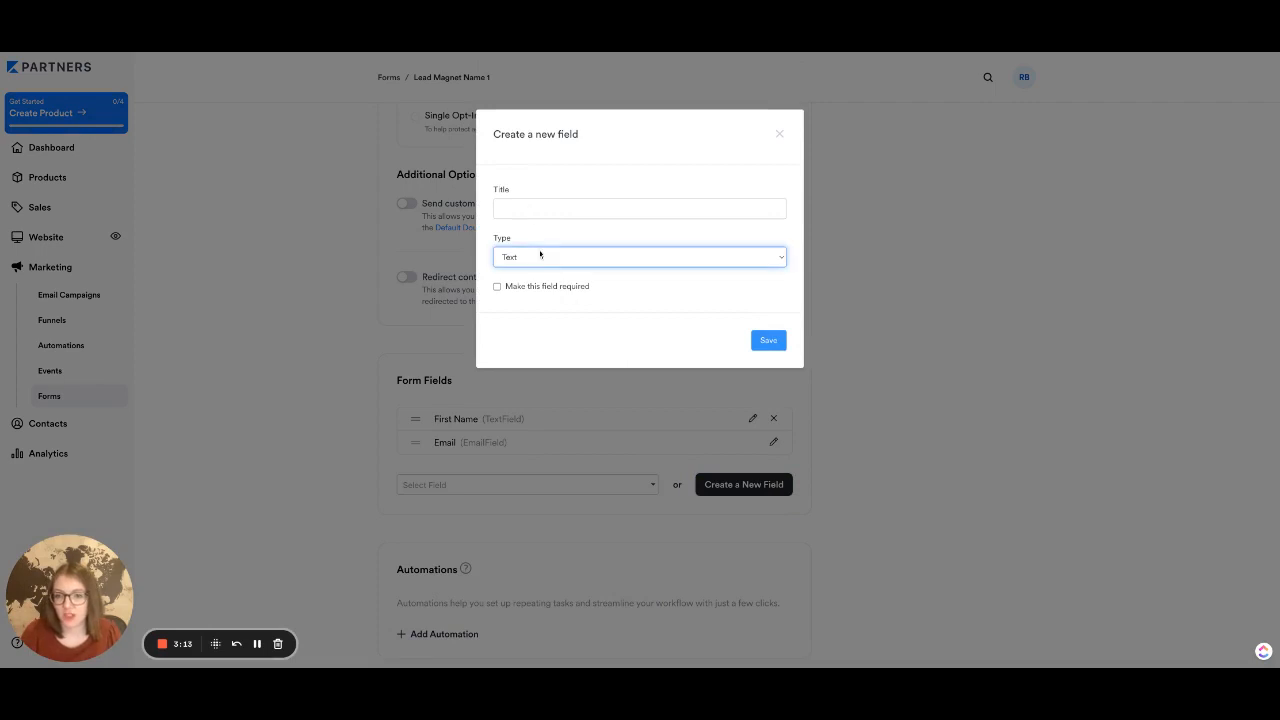
{"action": "left_click", "coordinate": [538, 313]}
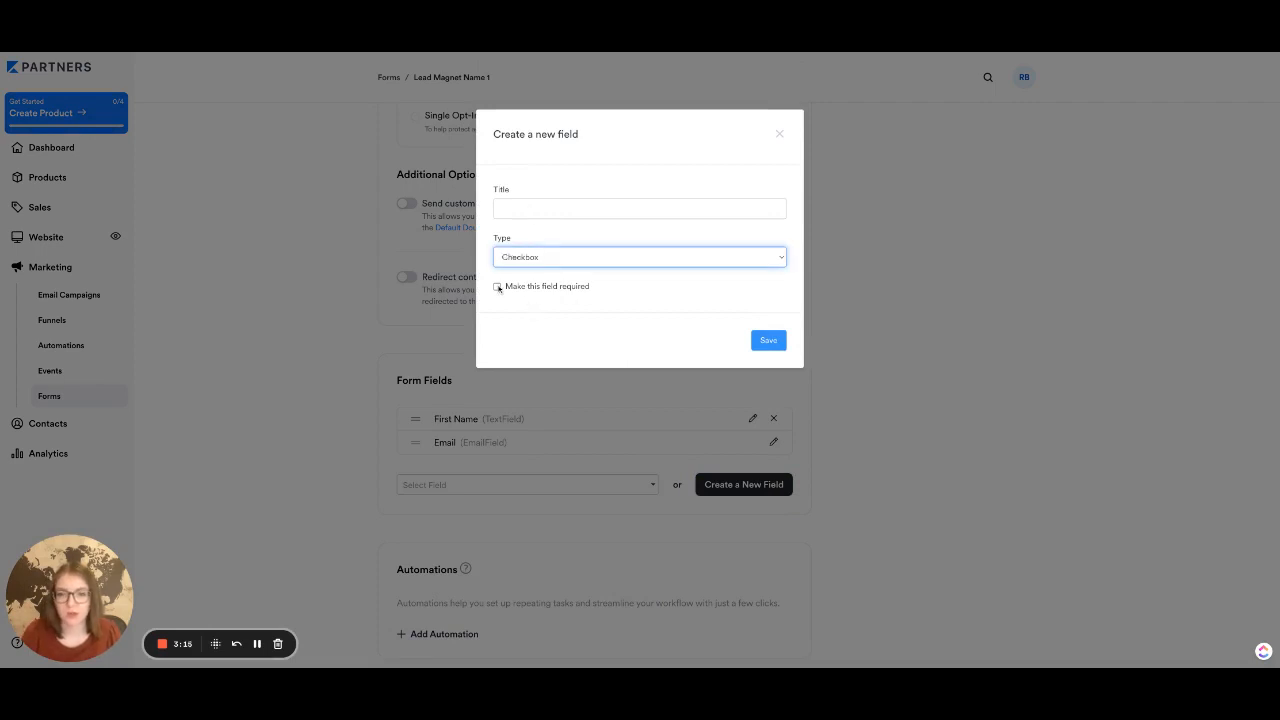
{"action": "left_click", "coordinate": [497, 287]}
{"action": "left_click", "coordinate": [560, 212]}
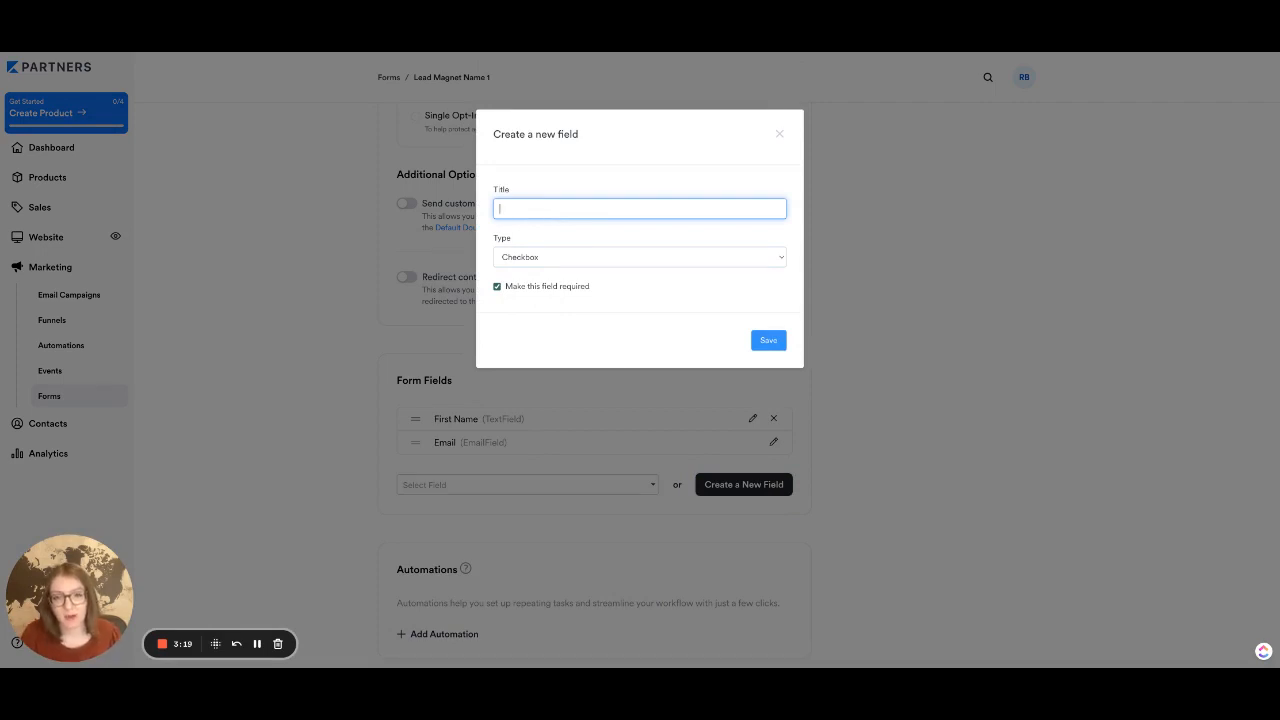
{"action": "left_click", "coordinate": [549, 308]}
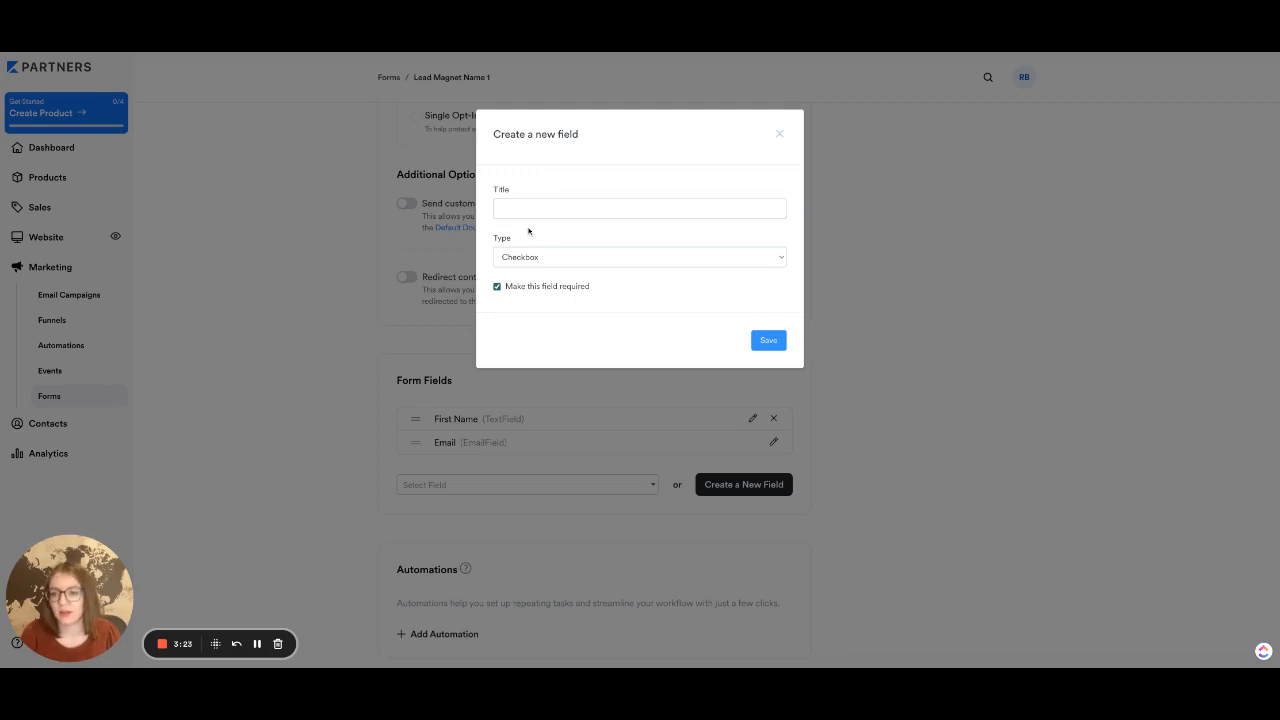
Step: Change the new field's type to Radio Buttons
{"action": "left_click", "coordinate": [533, 259]}
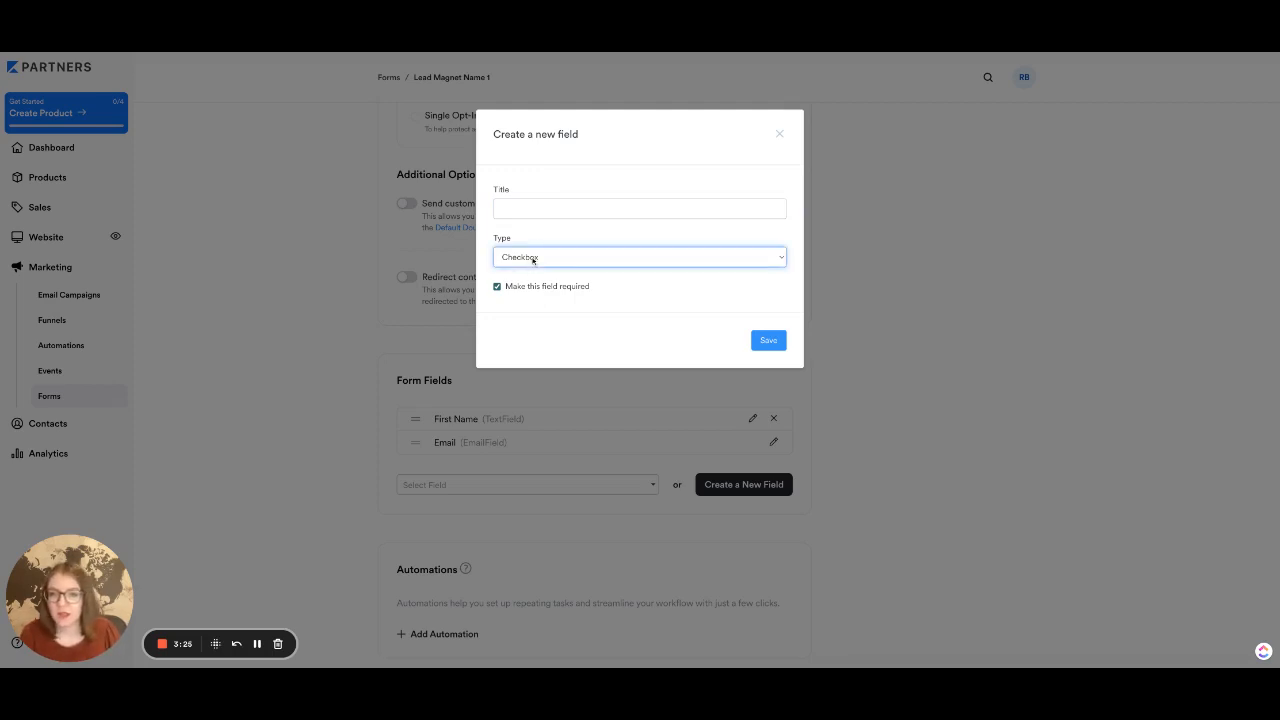
{"action": "left_click", "coordinate": [508, 190]}
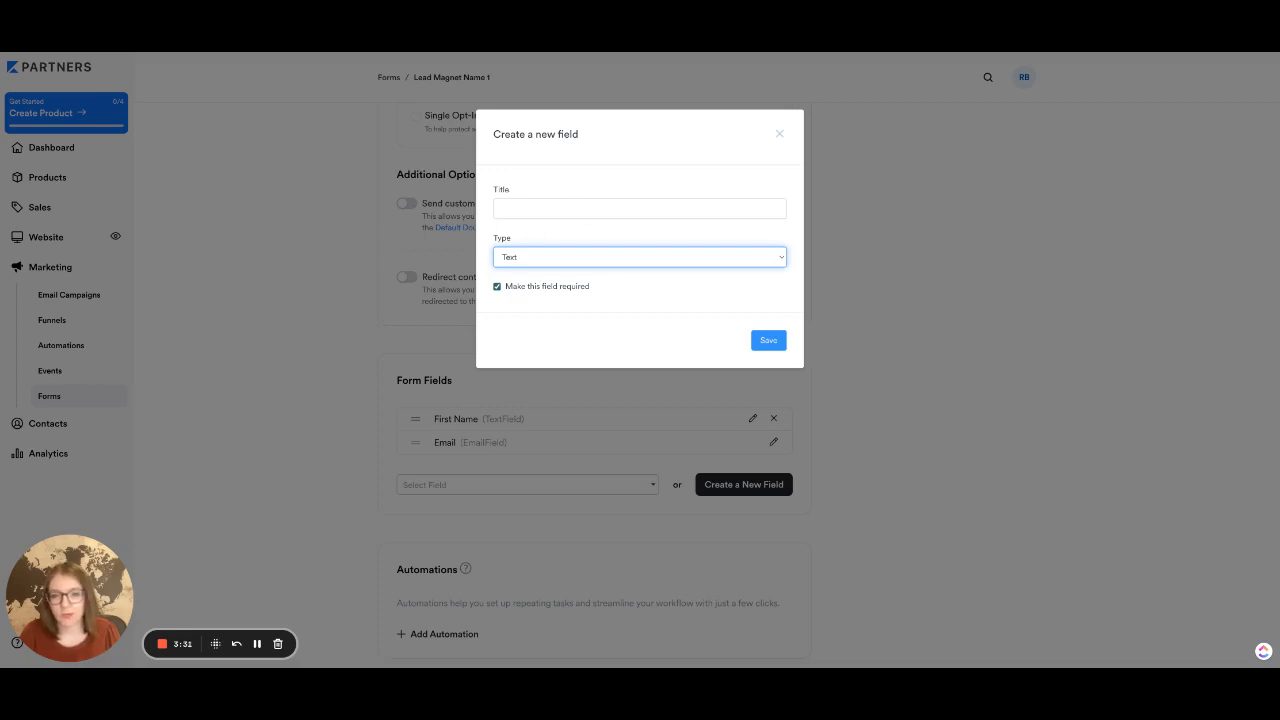
{"action": "left_click", "coordinate": [540, 308]}
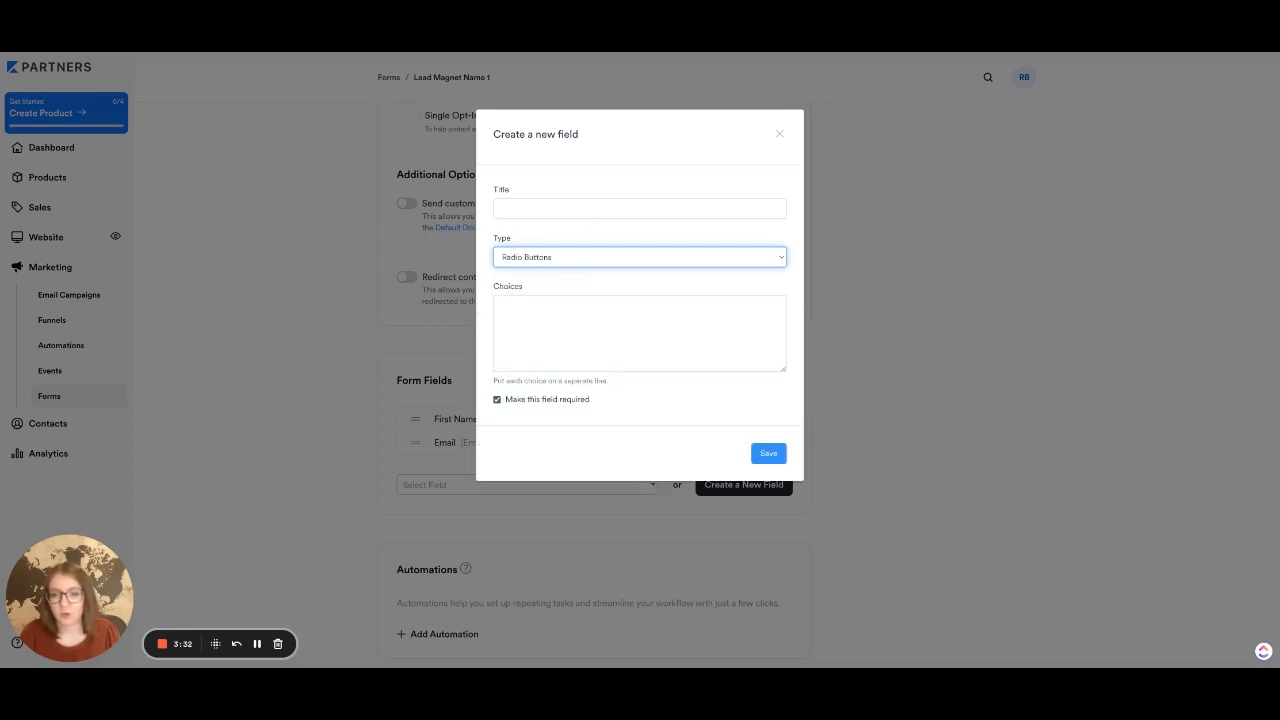
Step: Discard the new Radio Buttons field without saving it
{"action": "left_click", "coordinate": [528, 310]}
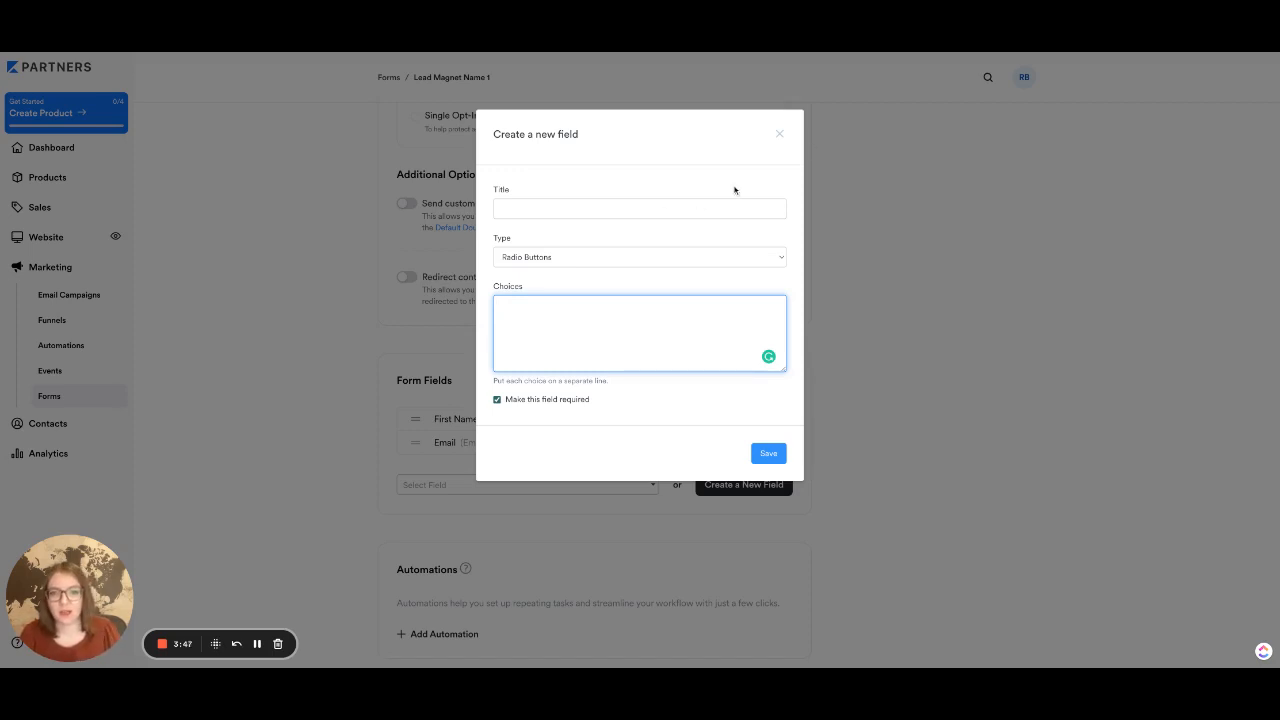
{"action": "left_click", "coordinate": [780, 135]}
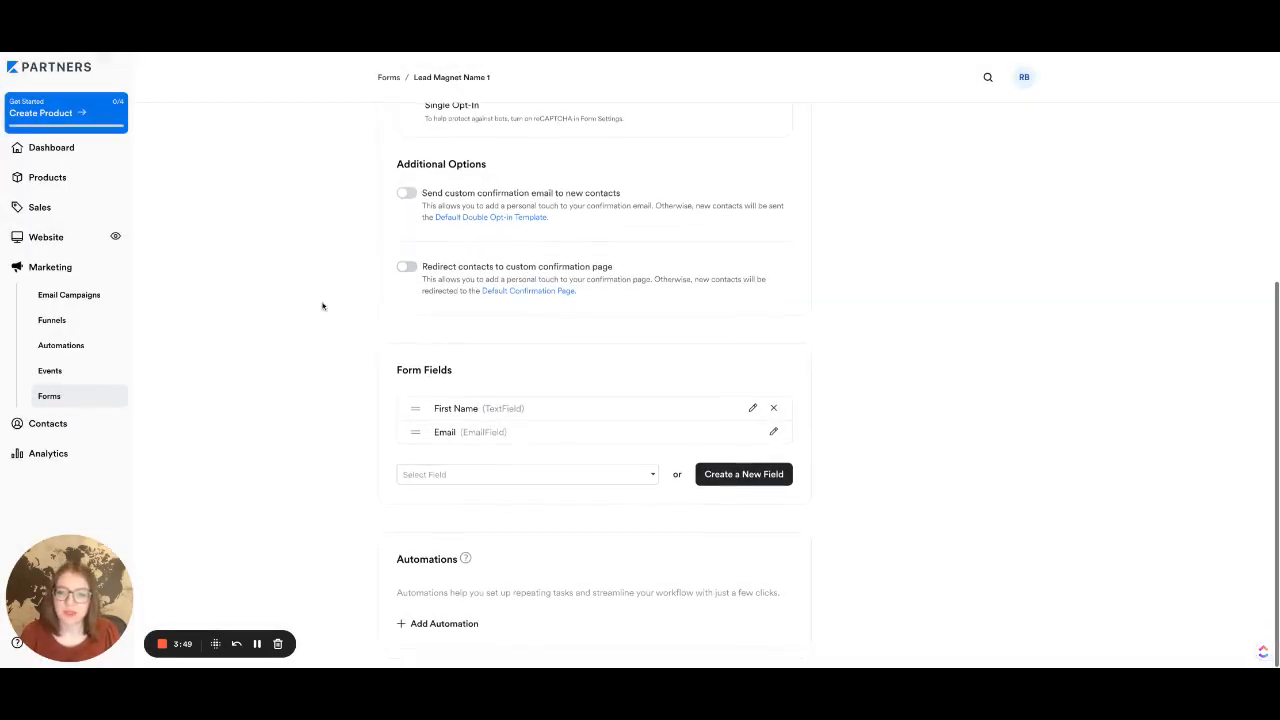
Step: Try the after-submission options for notifying the team and sending the contact to a third party email provider, switching each off again
{"action": "scroll", "coordinate": [383, 558], "scroll_direction": "up", "scroll_amount": 2}
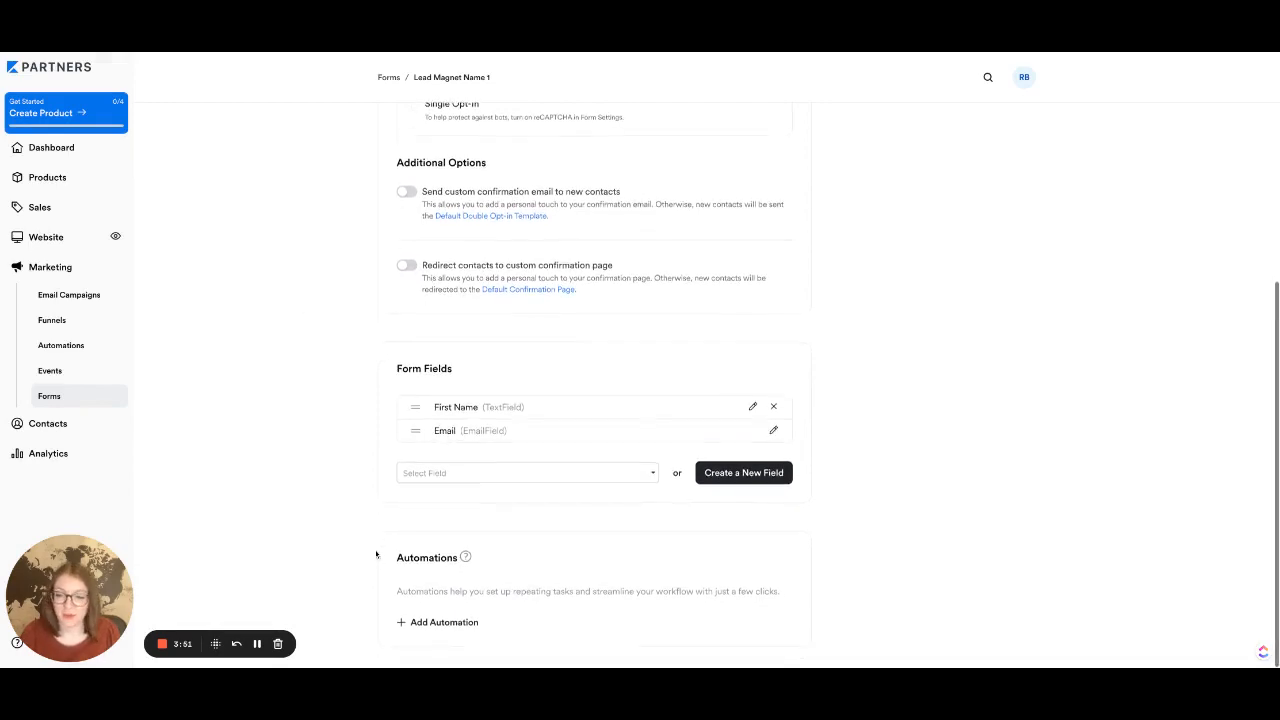
{"action": "scroll", "coordinate": [376, 554], "scroll_direction": "up", "scroll_amount": 5}
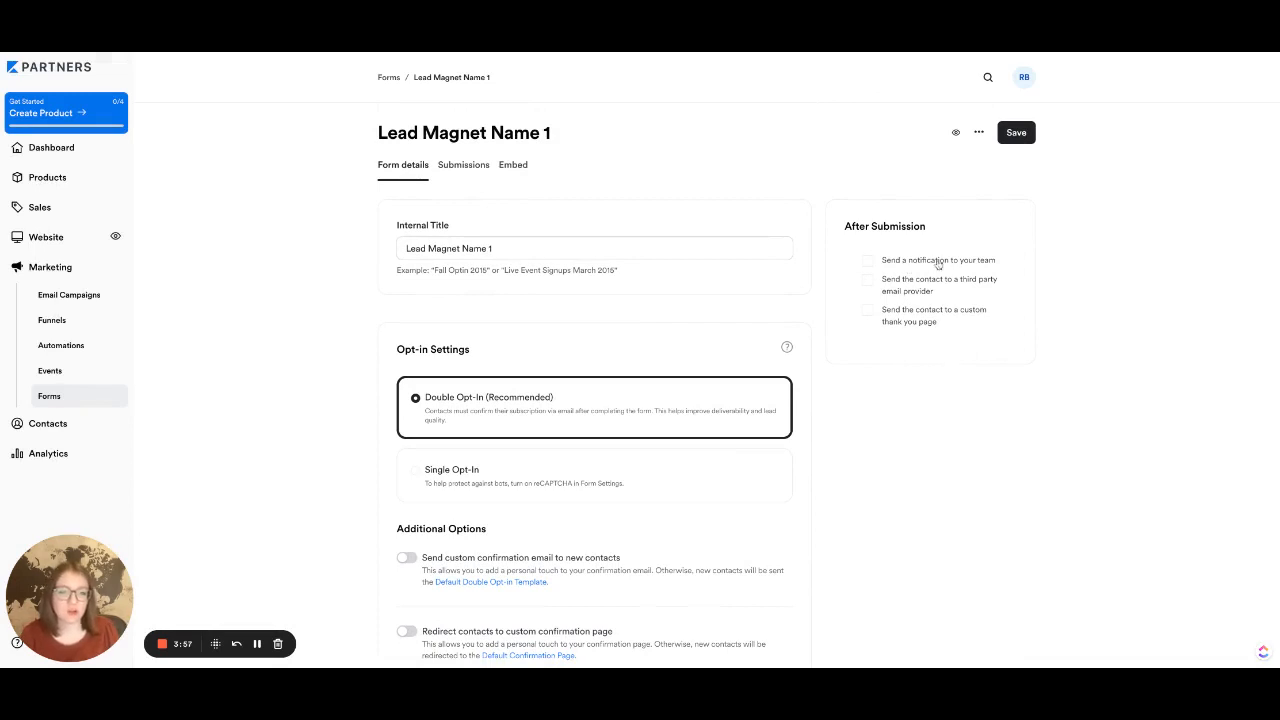
{"action": "left_click", "coordinate": [869, 260]}
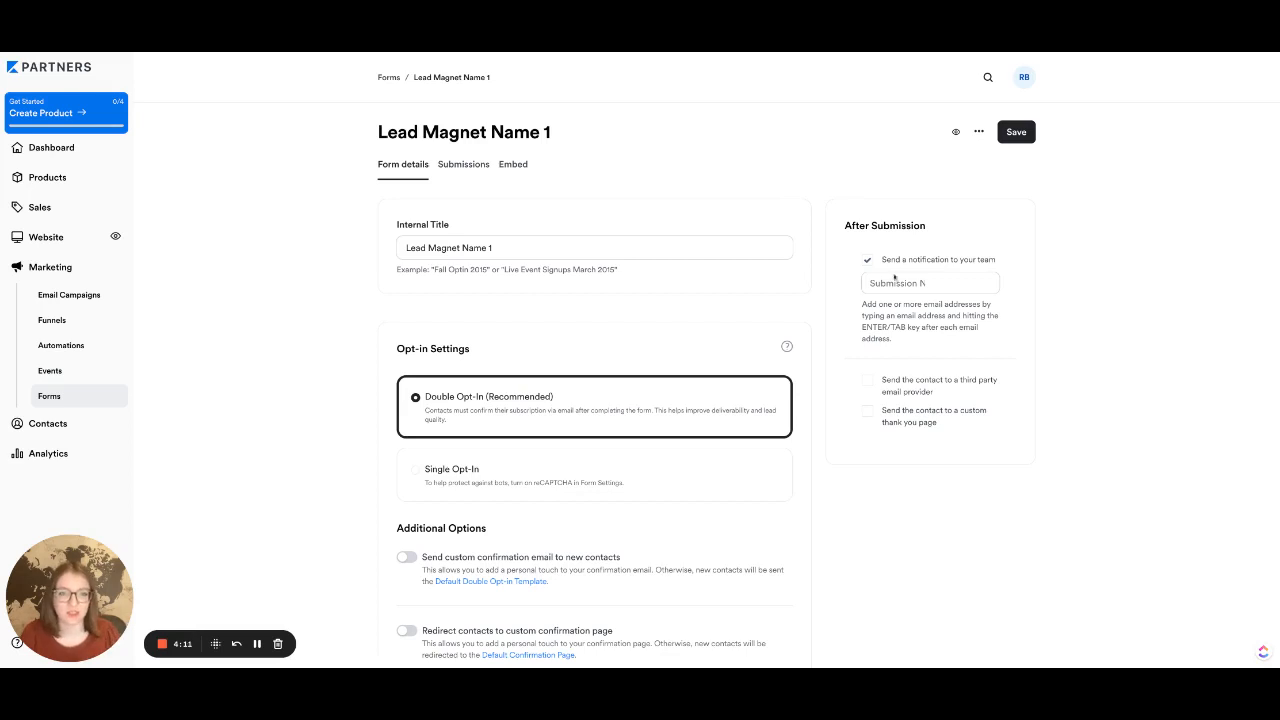
{"action": "left_click", "coordinate": [867, 261]}
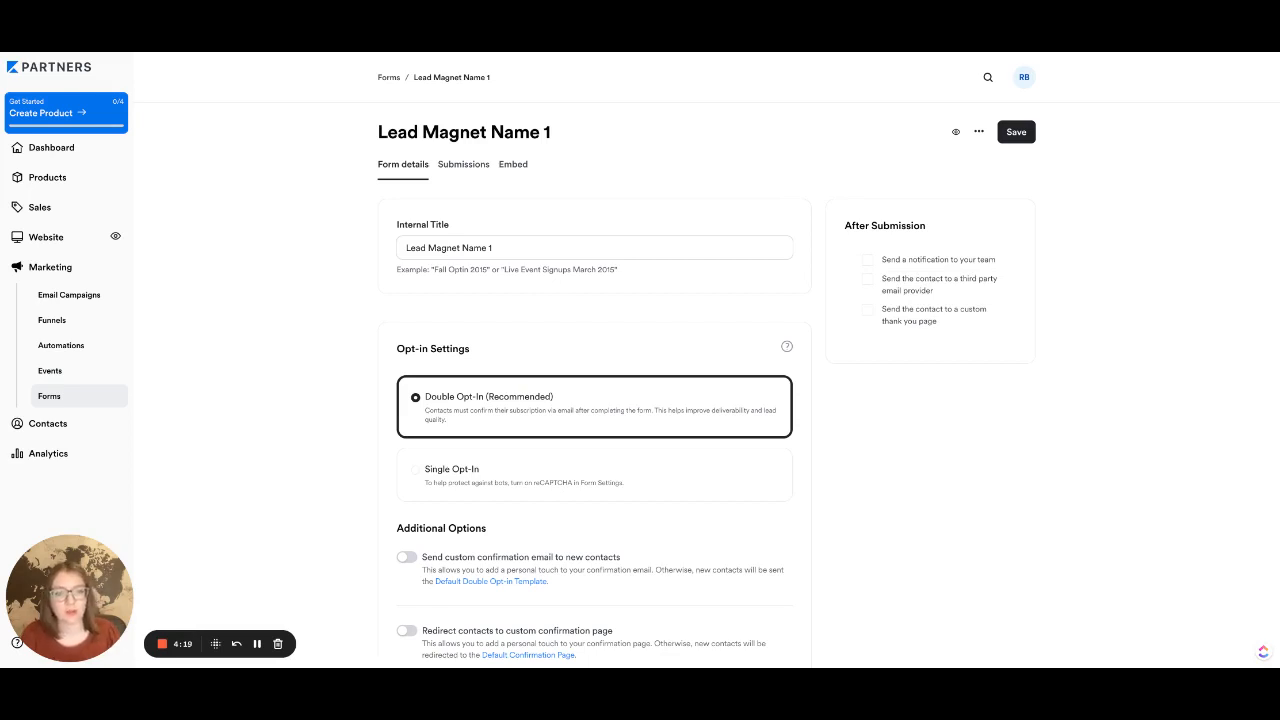
{"action": "left_click", "coordinate": [867, 279]}
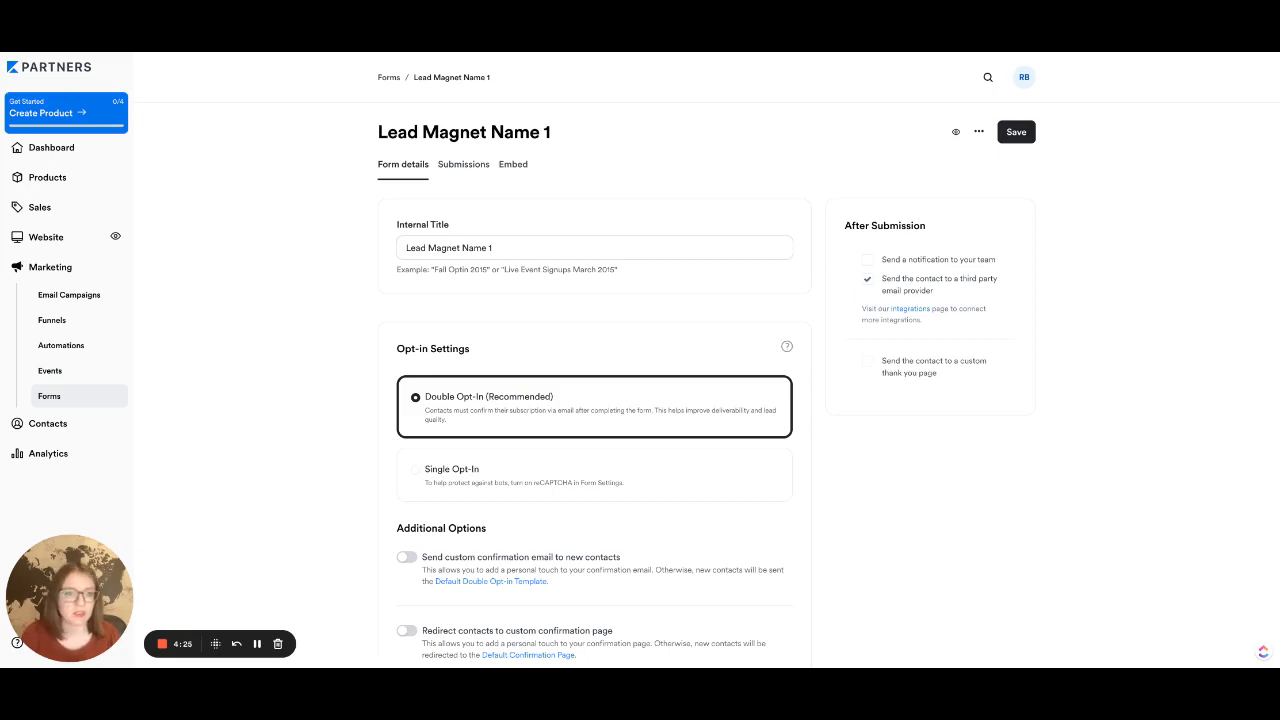
{"action": "left_click", "coordinate": [867, 280]}
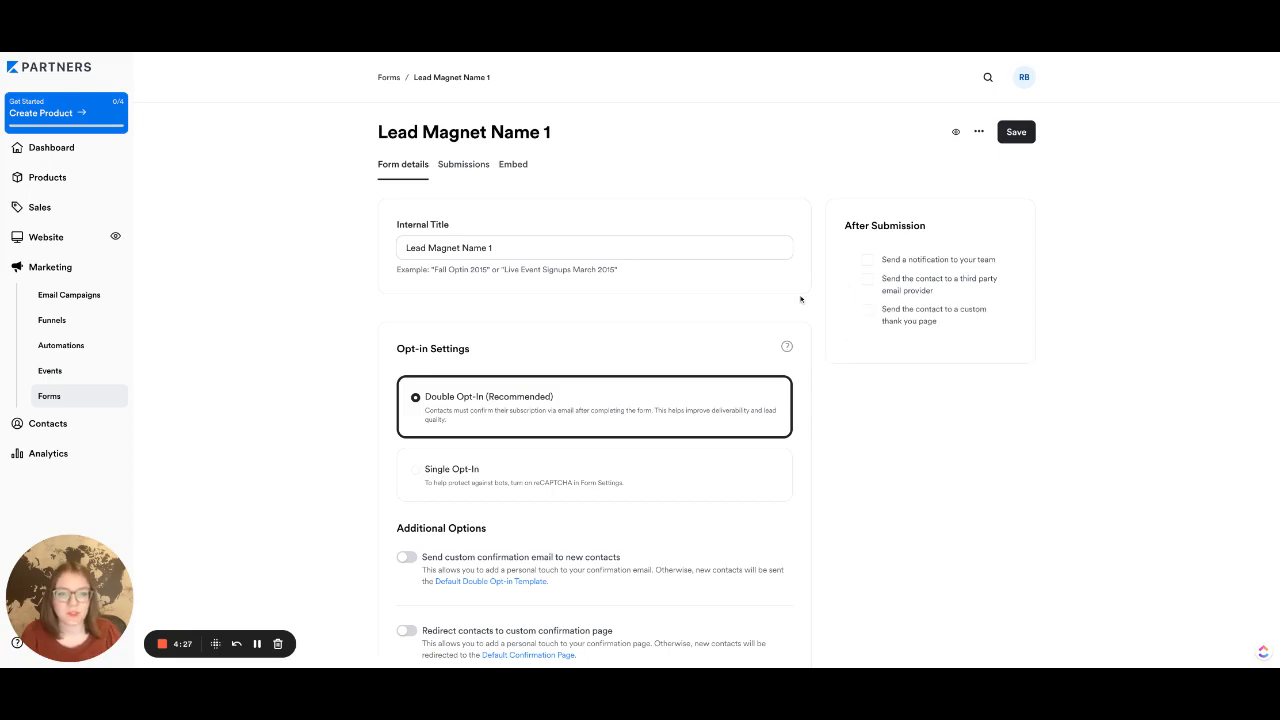
Step: Try the option that sends the contact to a custom thank you page, check its page choices, and switch it off again
{"action": "left_click", "coordinate": [869, 312]}
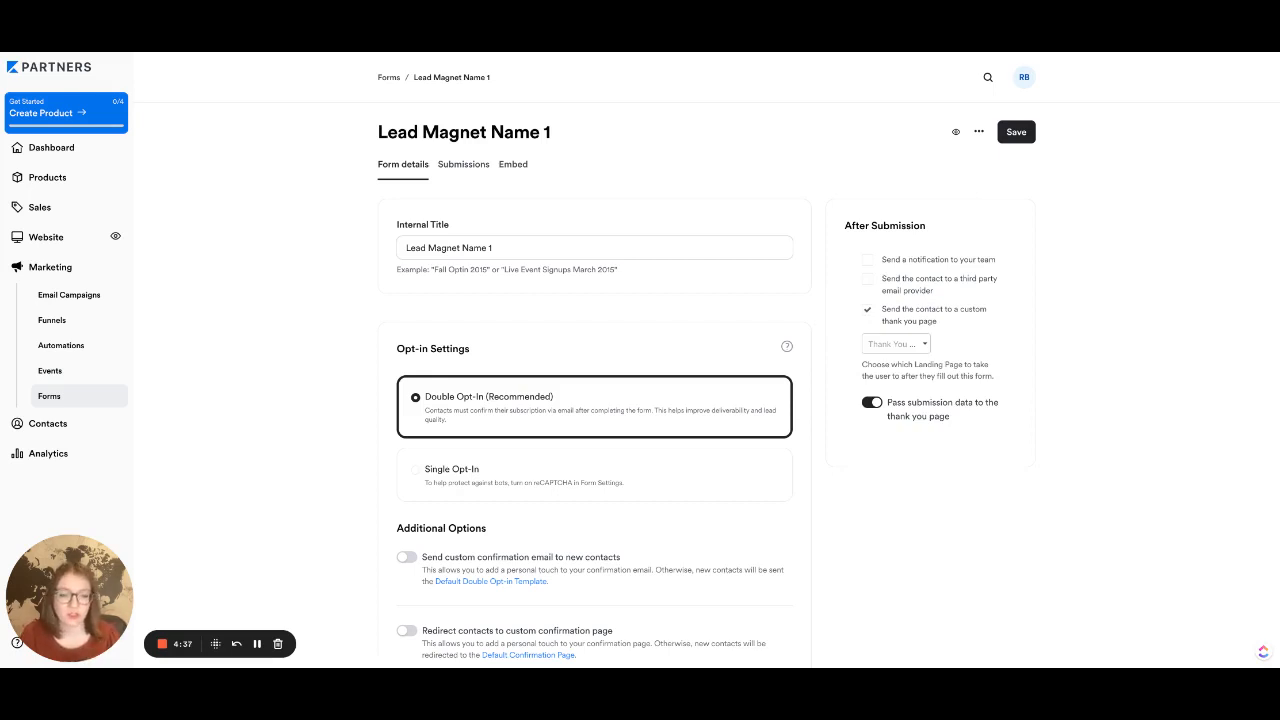
{"action": "left_click", "coordinate": [896, 343]}
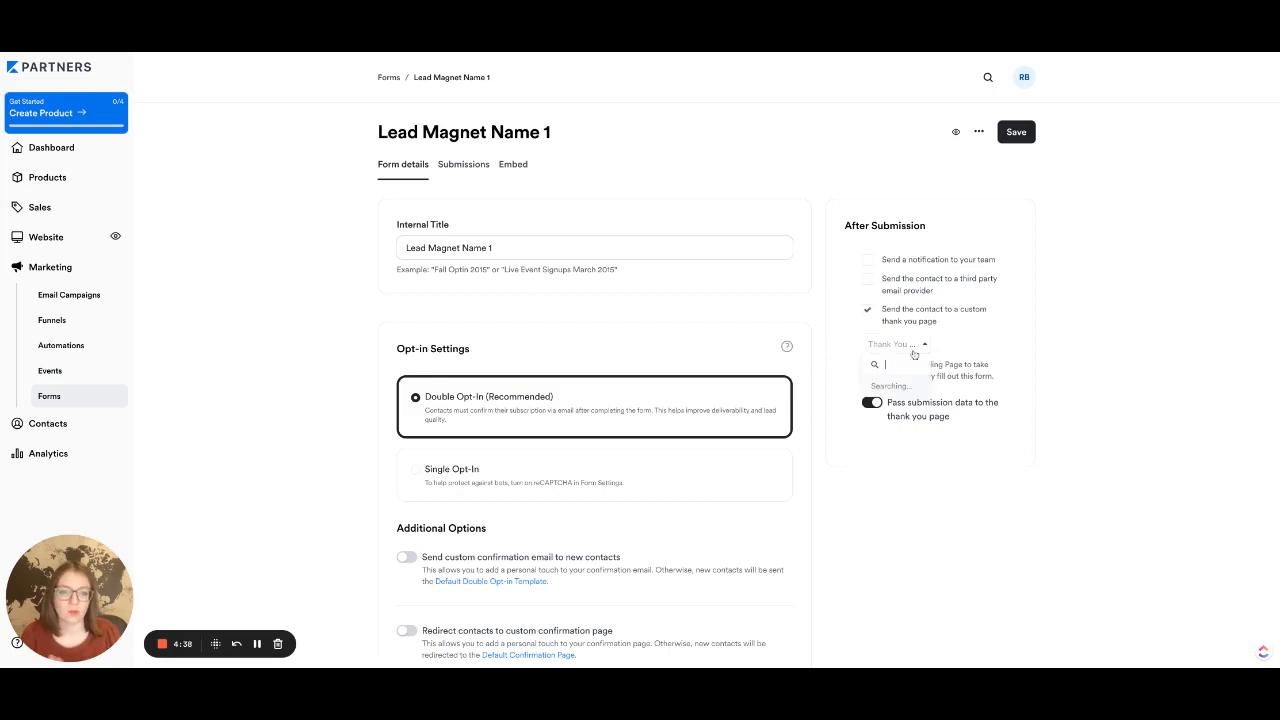
{"action": "left_click", "coordinate": [830, 358]}
{"action": "left_click", "coordinate": [863, 316]}
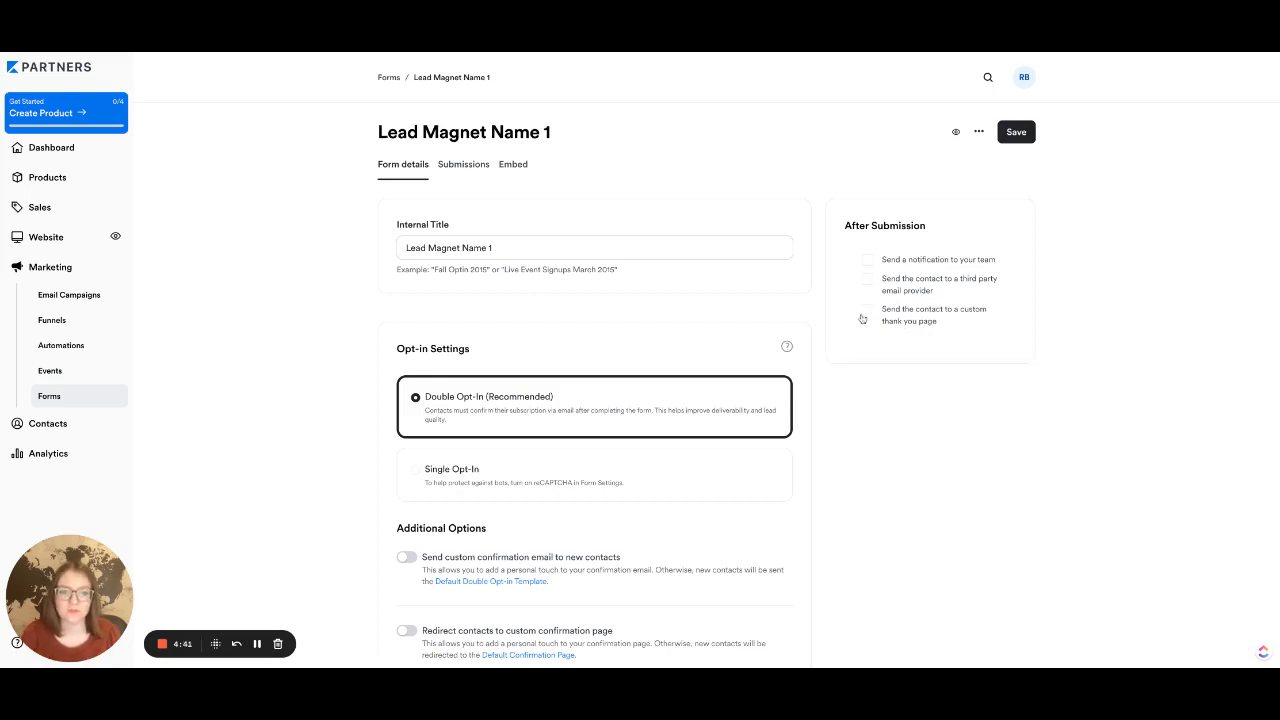
Step: Start a new automation for the form that adds a tag when the form is submitted
{"action": "scroll", "coordinate": [808, 372], "scroll_direction": "down", "scroll_amount": 4}
{"action": "scroll", "coordinate": [900, 336], "scroll_direction": "up", "scroll_amount": 4}
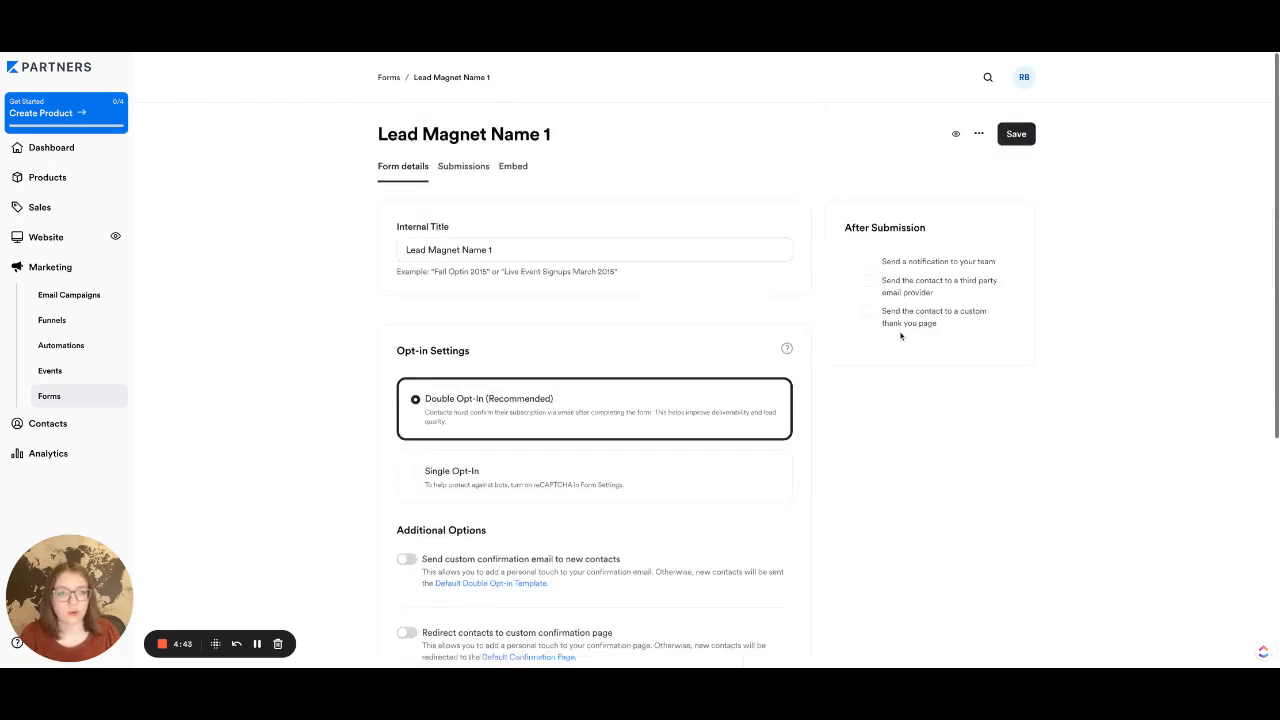
{"action": "scroll", "coordinate": [363, 417], "scroll_direction": "down", "scroll_amount": 4}
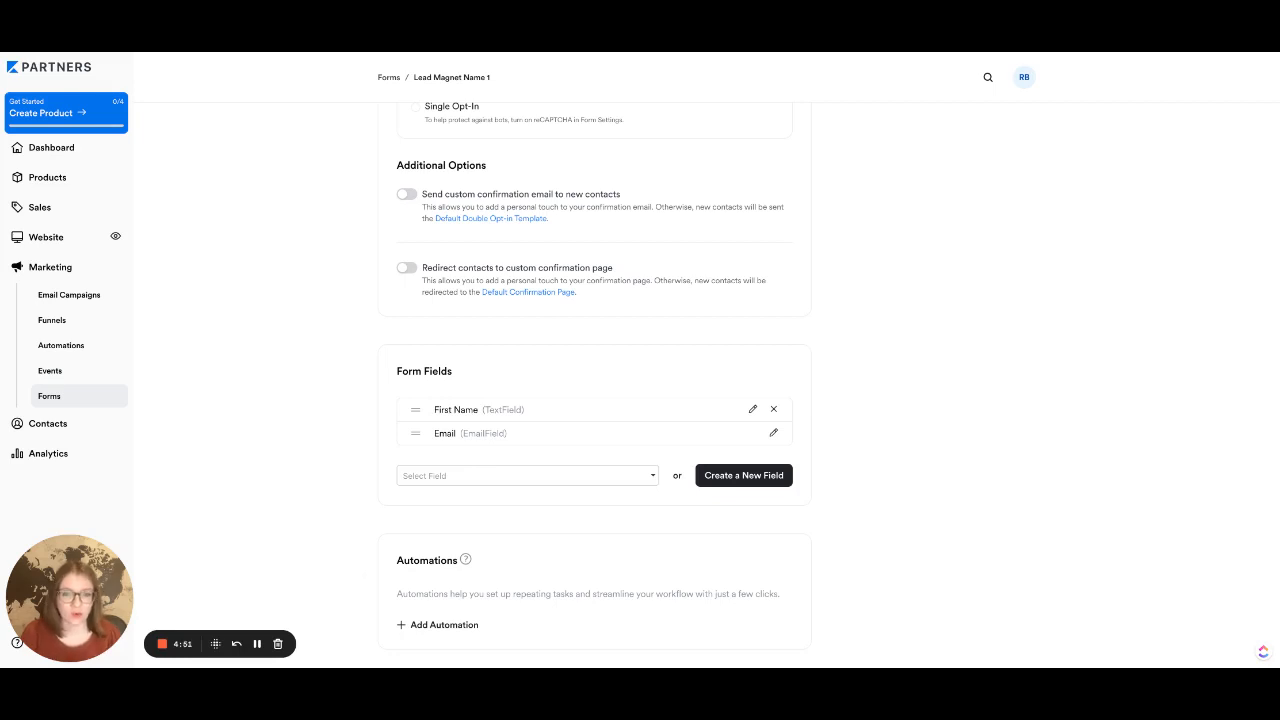
{"action": "left_click", "coordinate": [440, 624]}
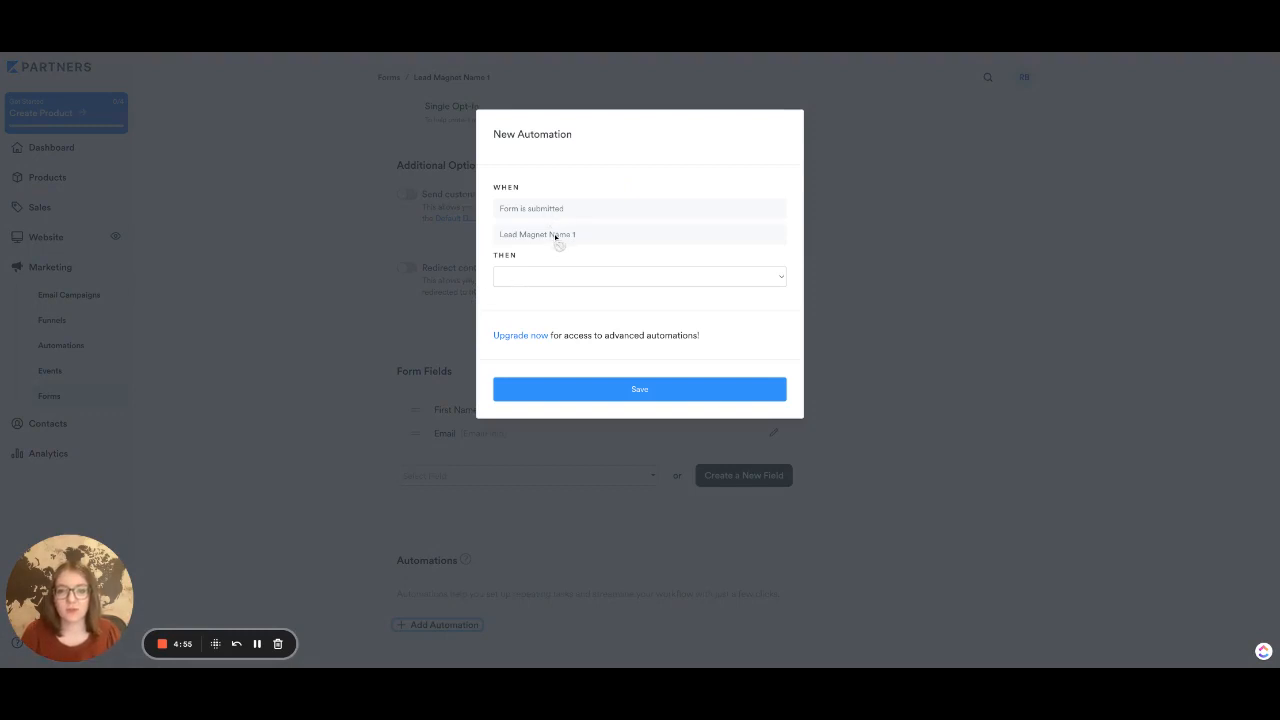
{"action": "left_click", "coordinate": [558, 287]}
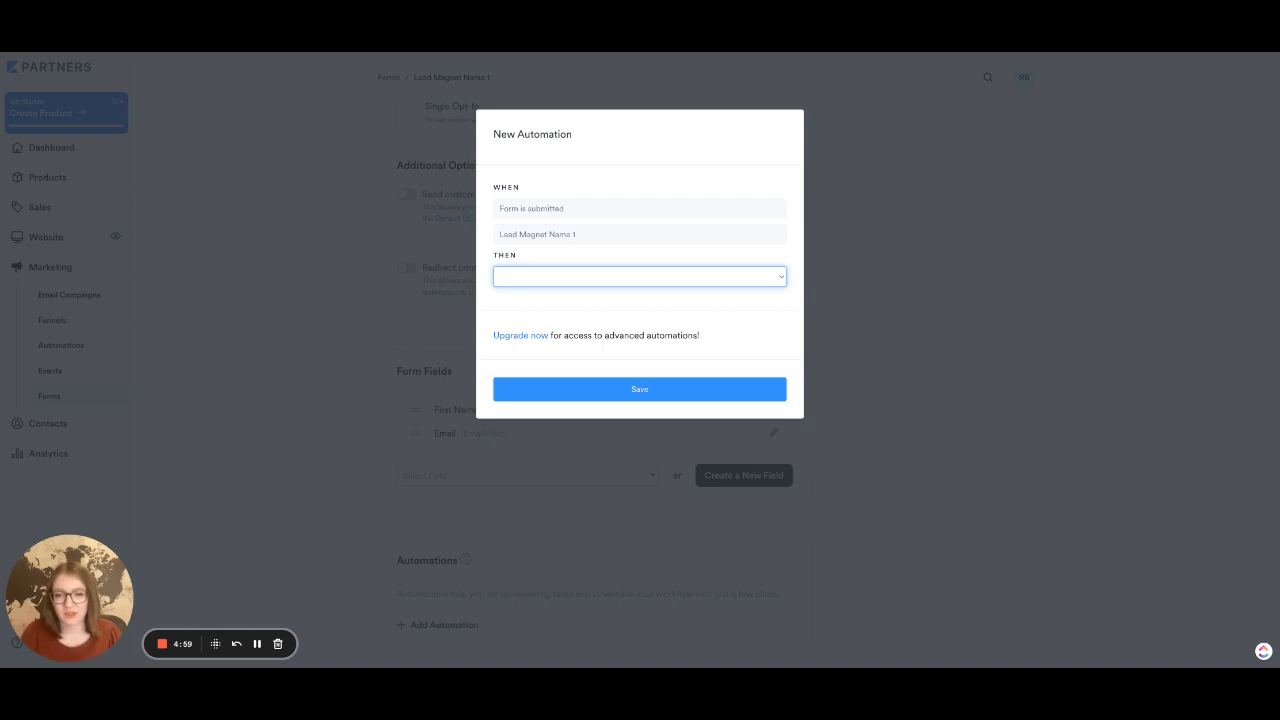
{"action": "left_click", "coordinate": [562, 382]}
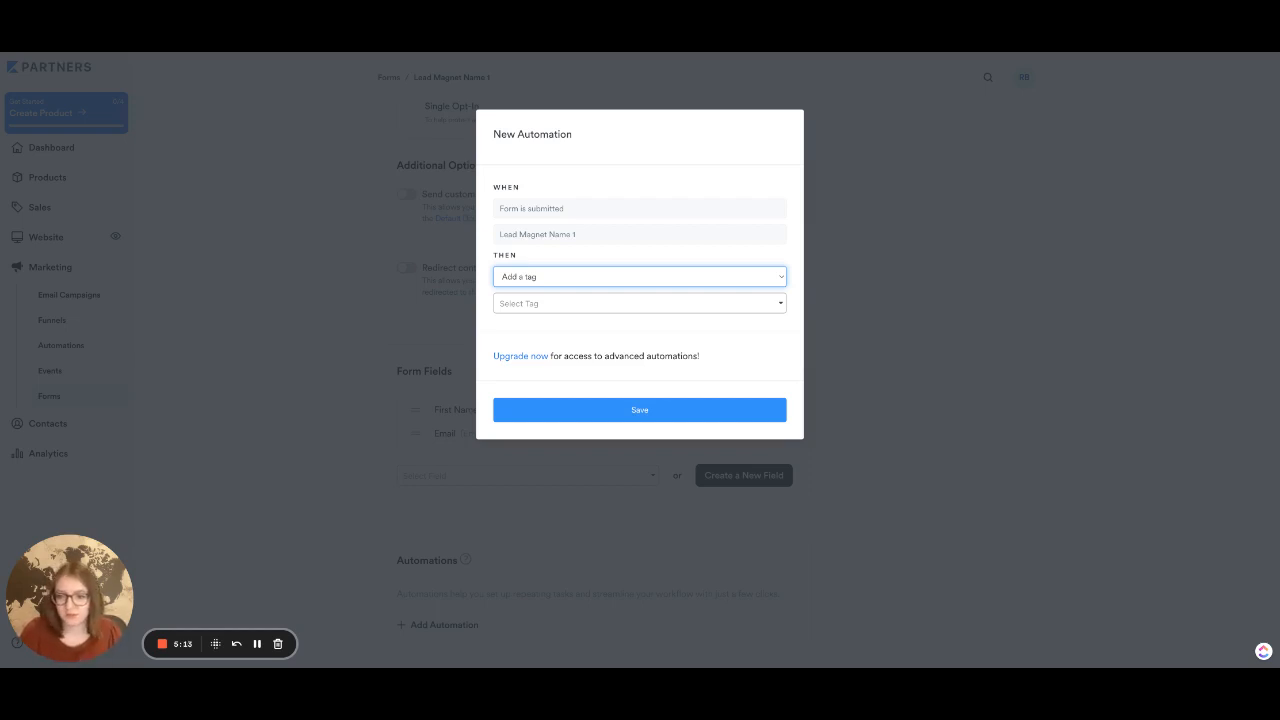
Step: Create the tag "LEAD: Lead Magnet Name" for the automation and save the automation
{"action": "left_click", "coordinate": [535, 305]}
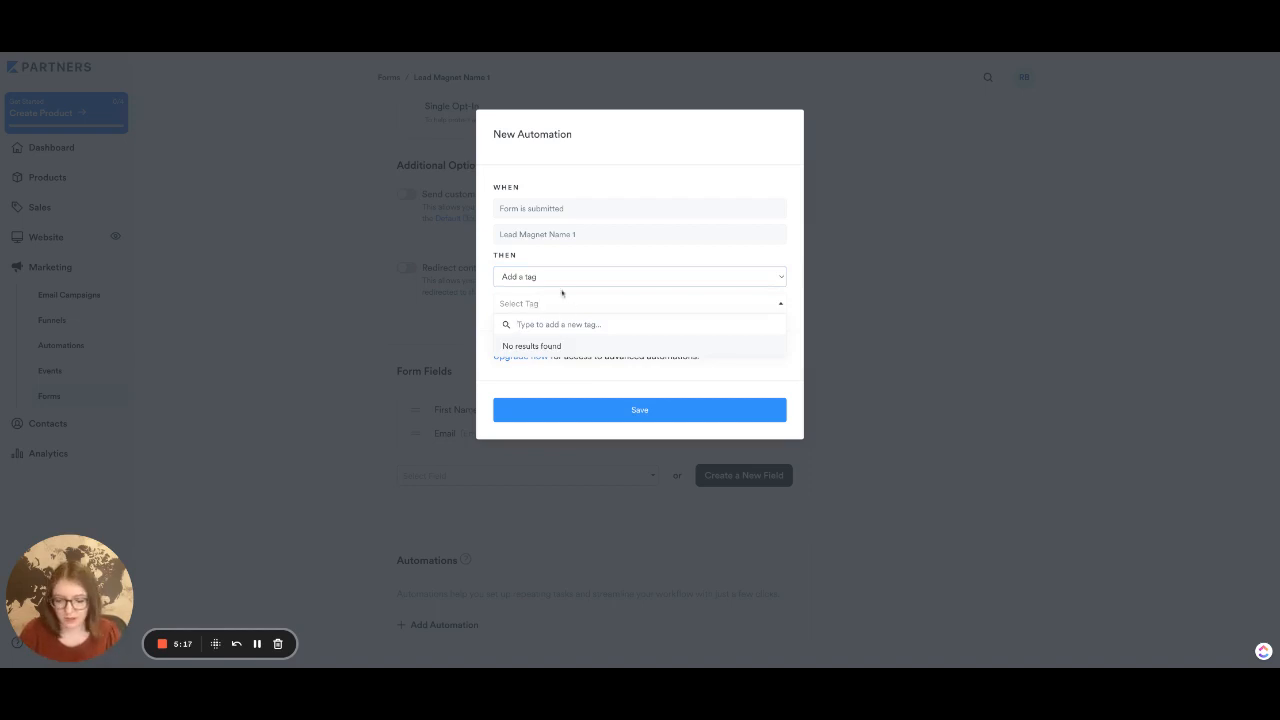
{"action": "type", "text": "Lea"}
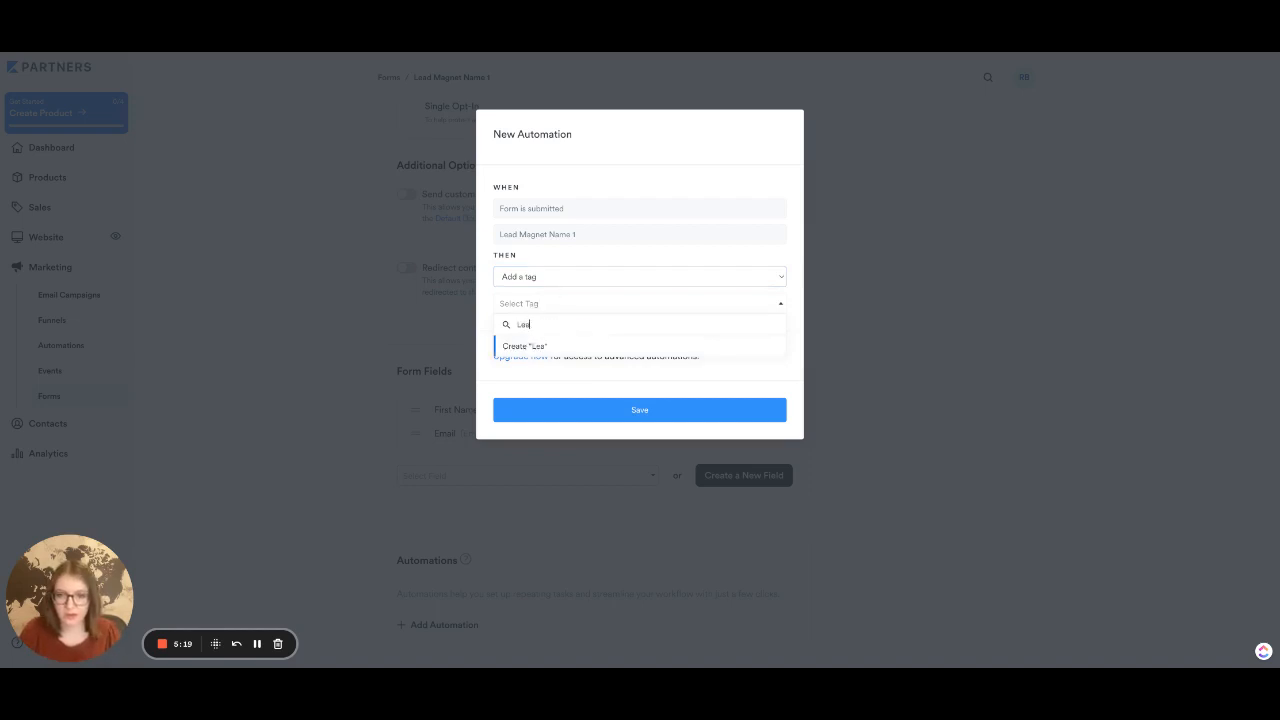
{"action": "key", "text": "BackSpace"}
{"action": "key", "text": "BackSpace"}
{"action": "key", "text": "BackSpace"}
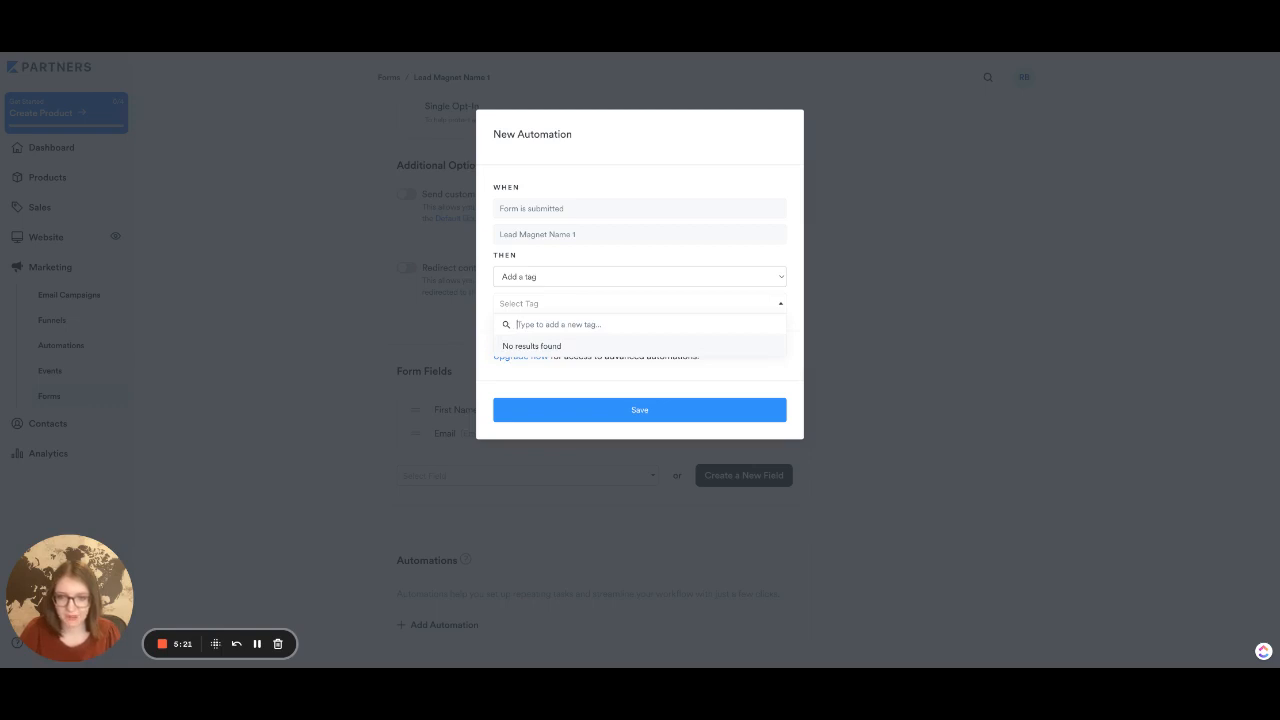
{"action": "type", "text": "LEAD: Lea"}
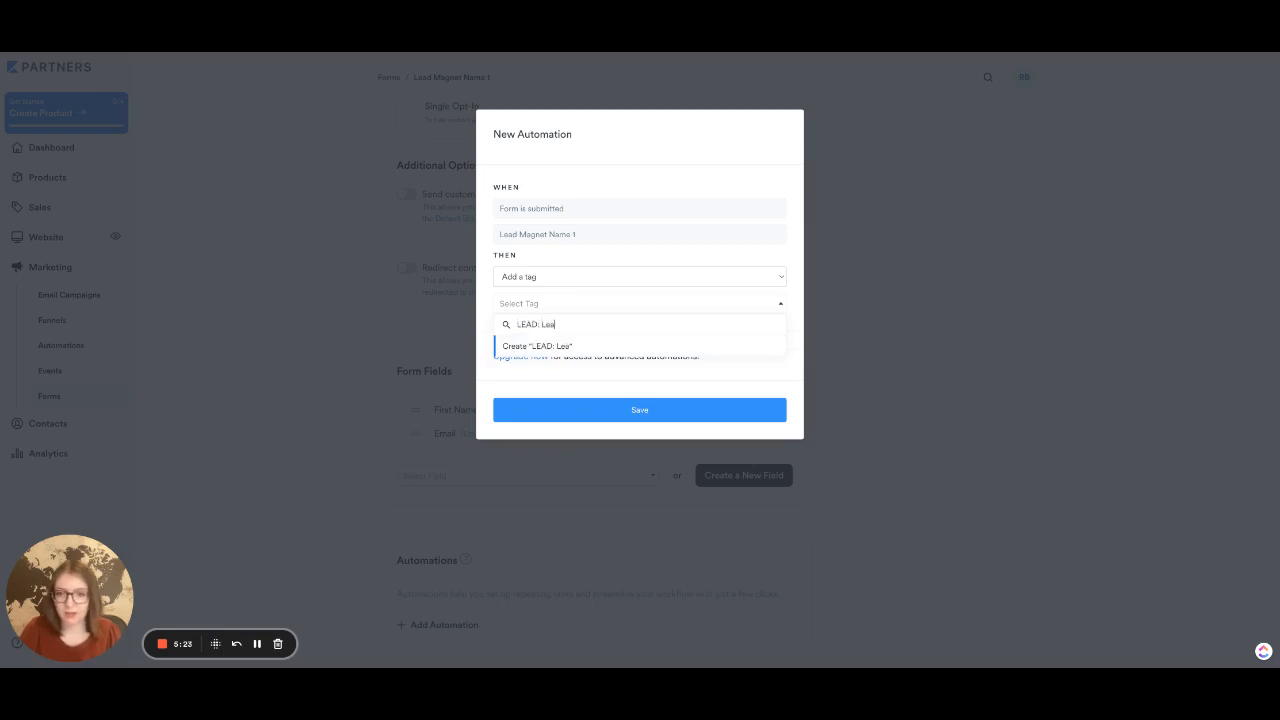
{"action": "type", "text": "d Magnet Name"}
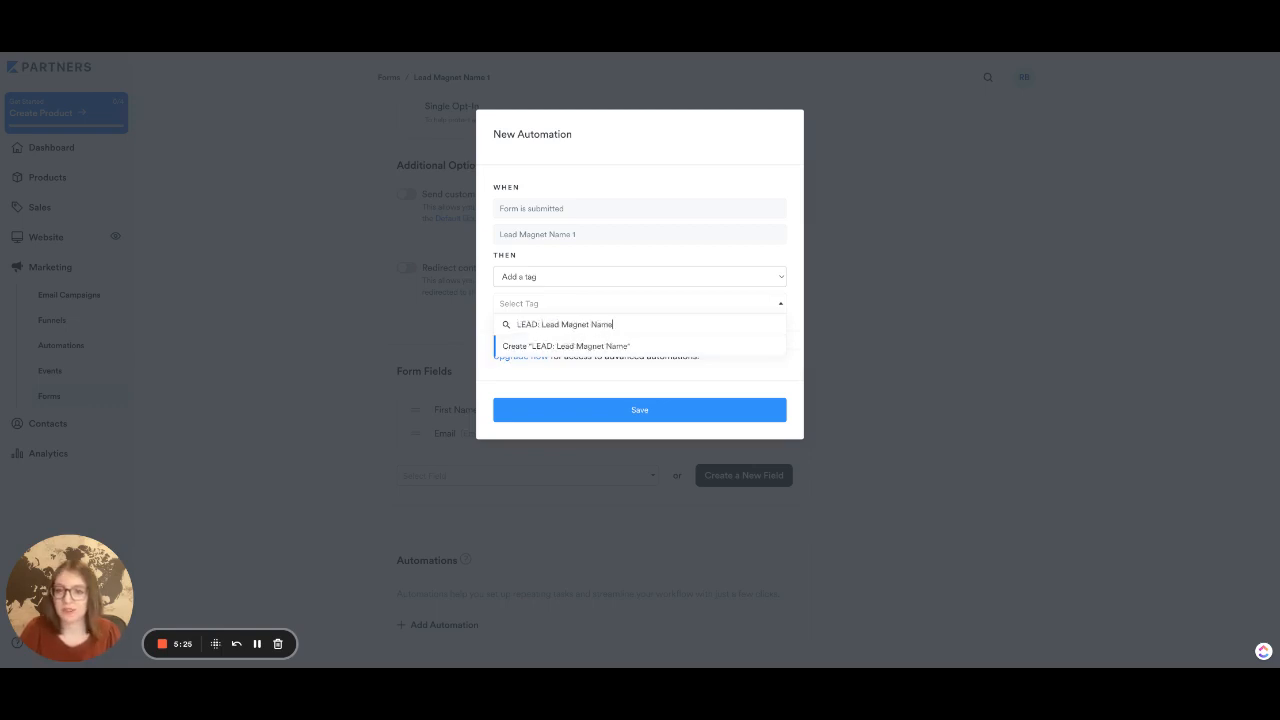
{"action": "left_click", "coordinate": [556, 347]}
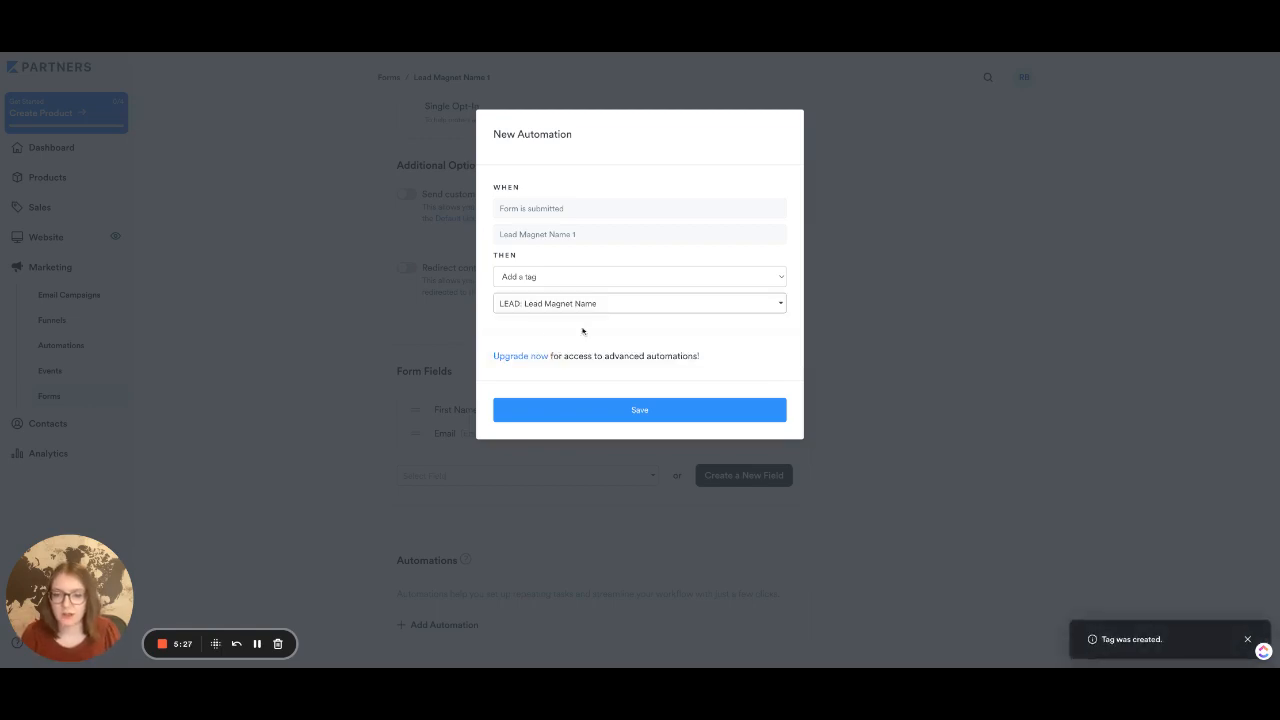
{"action": "left_click", "coordinate": [600, 410]}
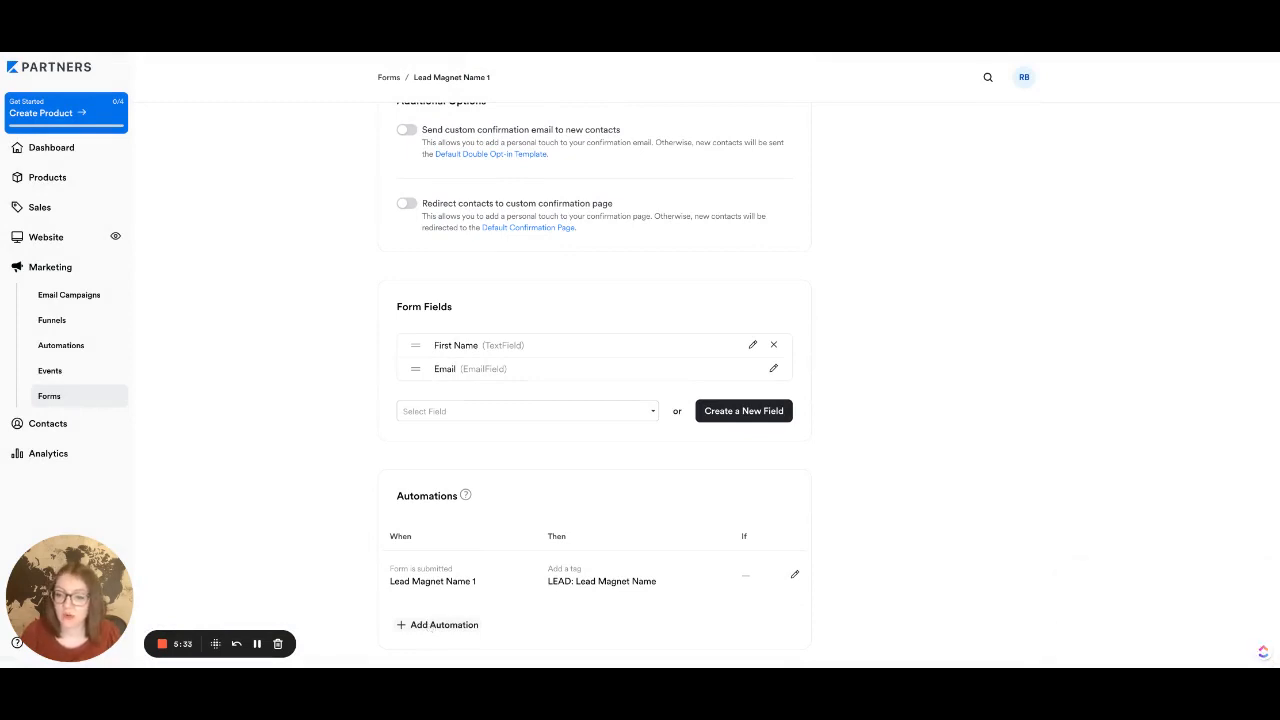
Step: Add and save a second automation that subscribes contacts to the email sequence "test" when the form is submitted
{"action": "left_click", "coordinate": [437, 624]}
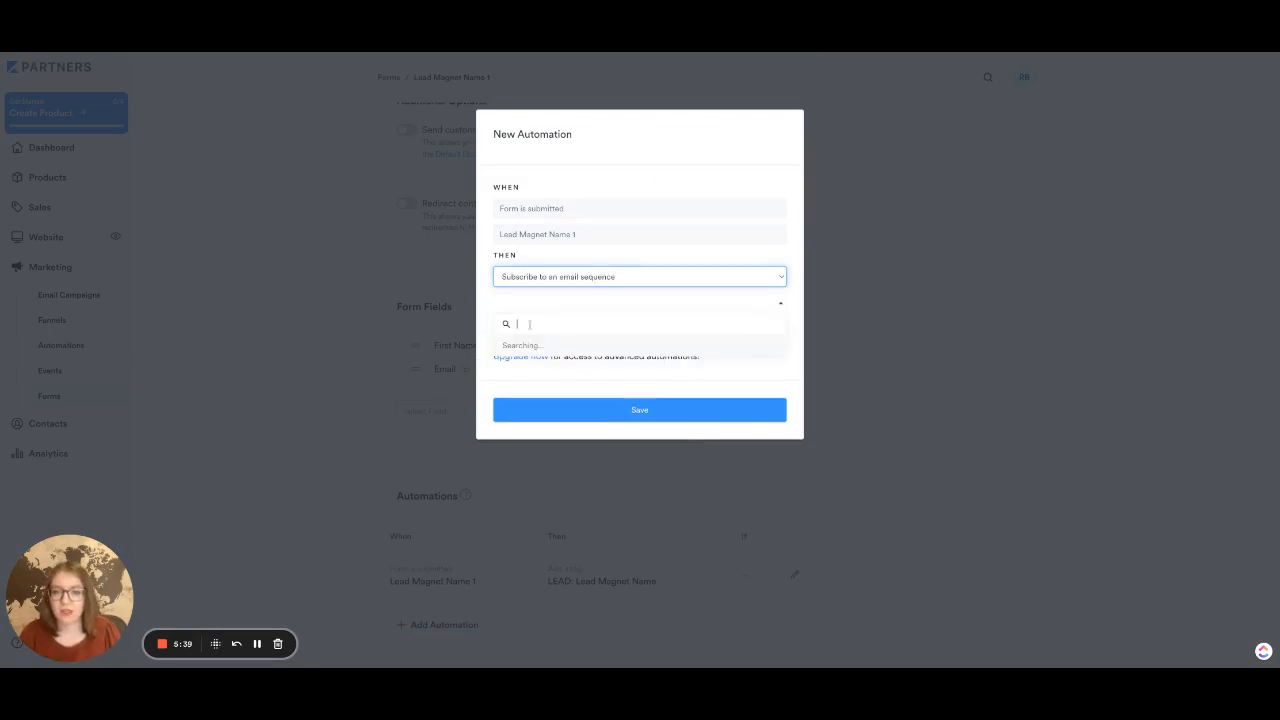
{"action": "left_click", "coordinate": [505, 345]}
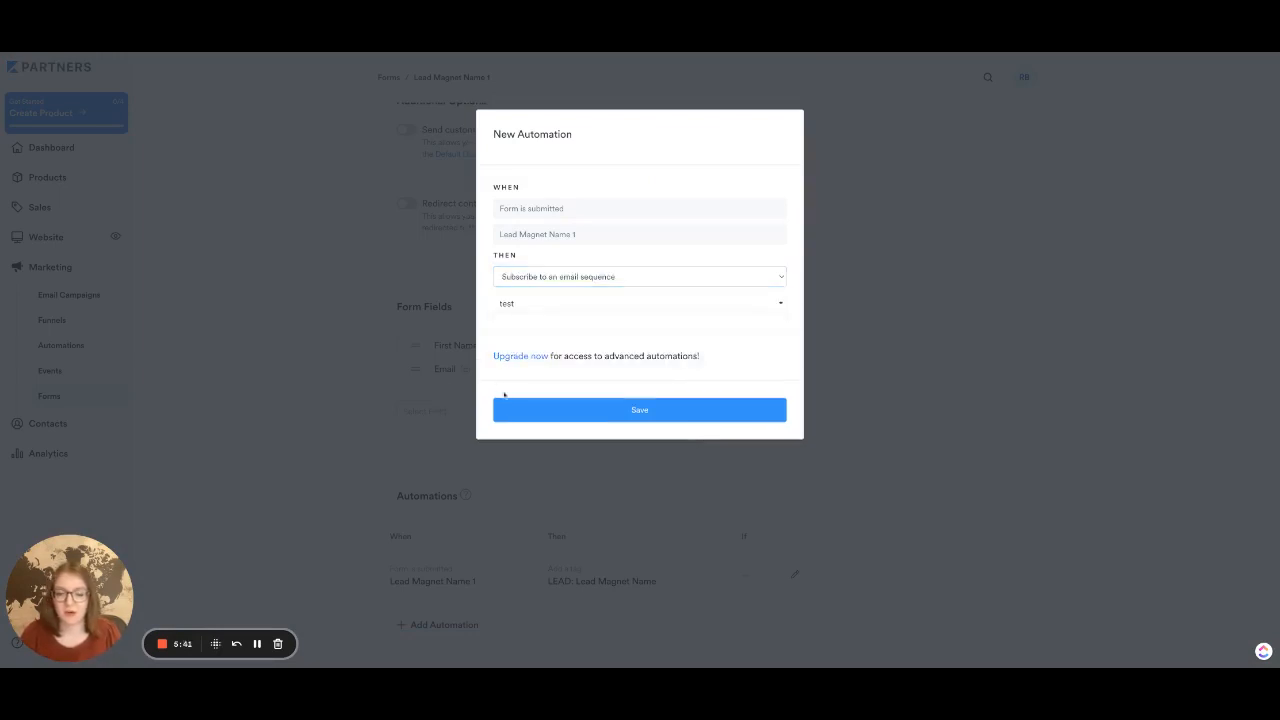
{"action": "left_click", "coordinate": [553, 411]}
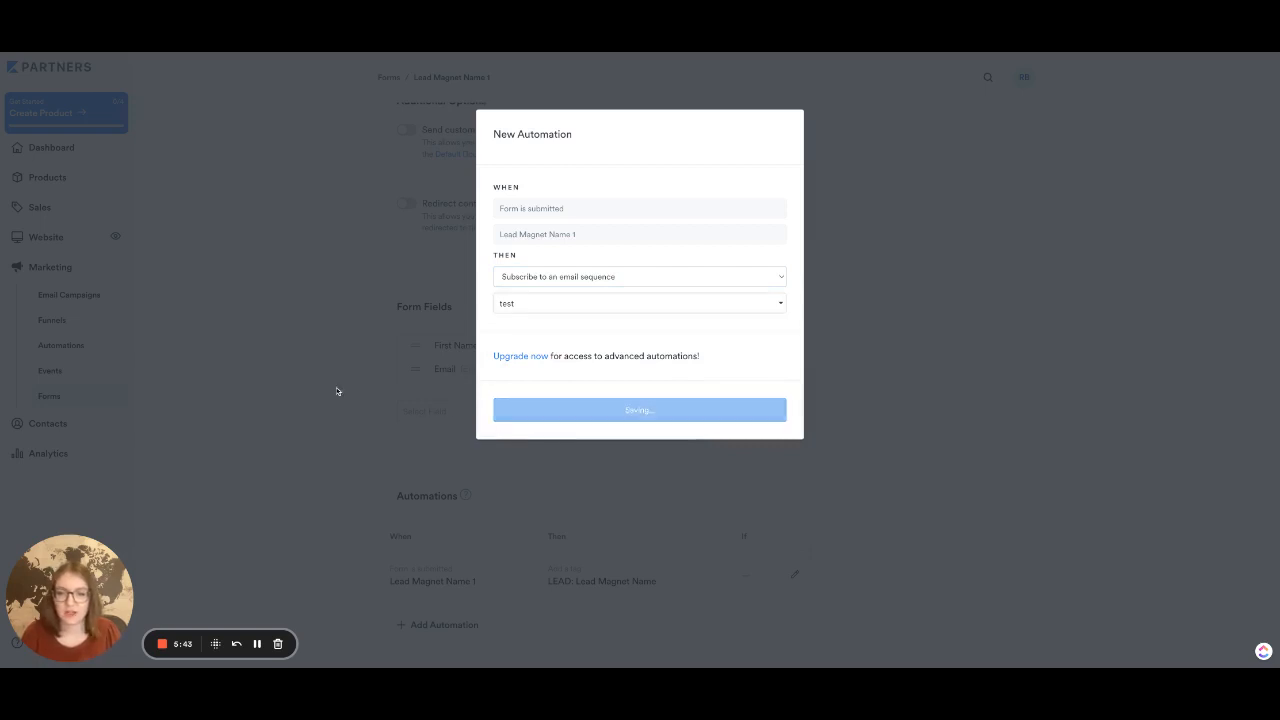
Step: Look through the actions available for another automation and close it without saving
{"action": "scroll", "coordinate": [334, 391], "scroll_direction": "down", "scroll_amount": 1}
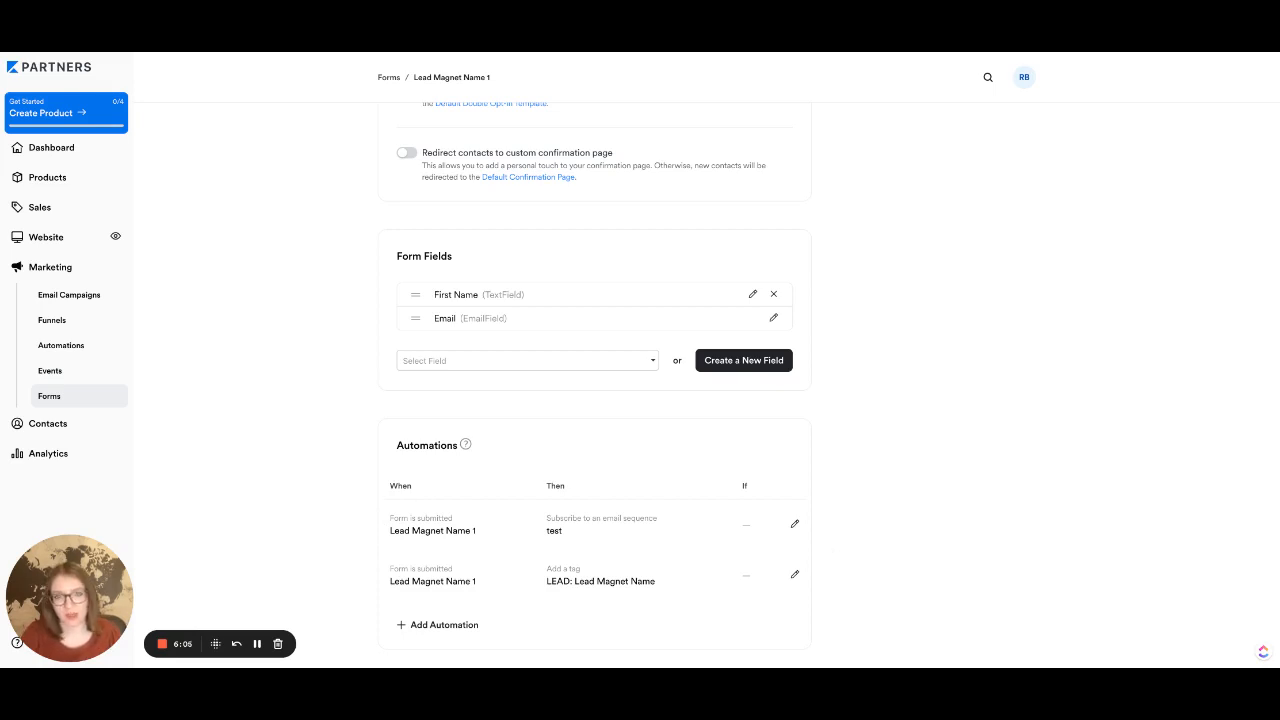
{"action": "left_click", "coordinate": [447, 626]}
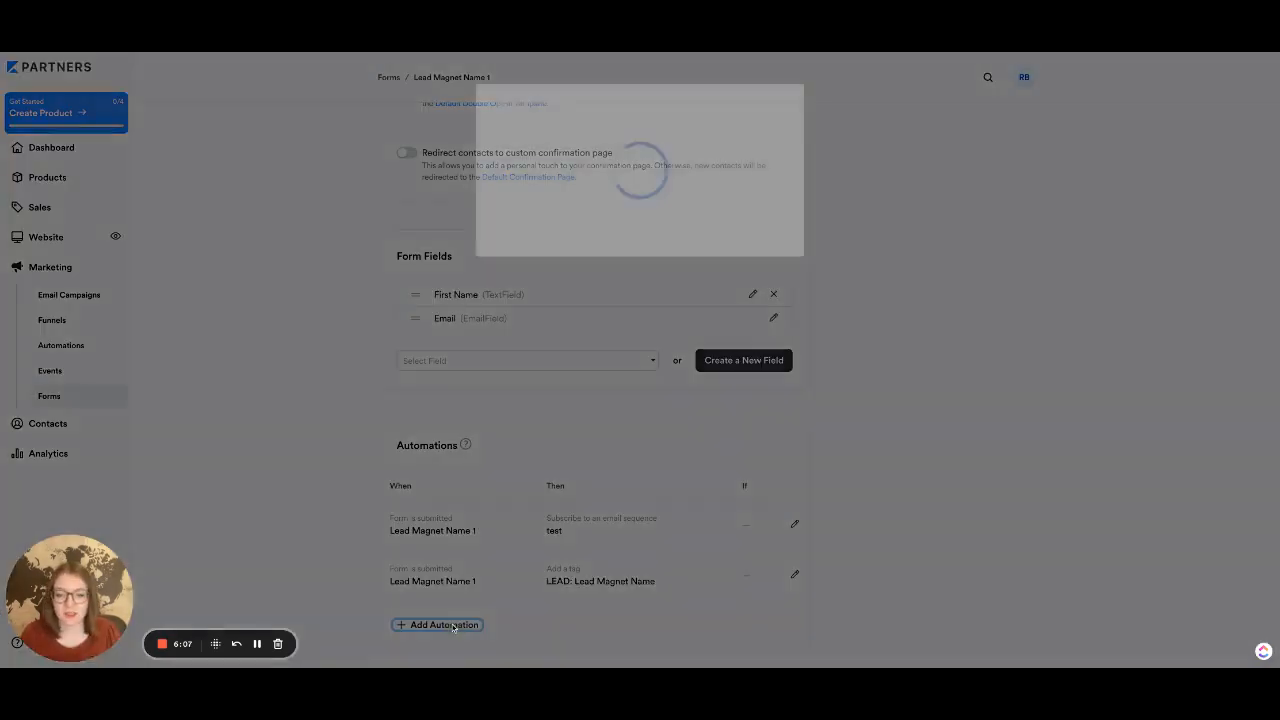
{"action": "left_click", "coordinate": [570, 280]}
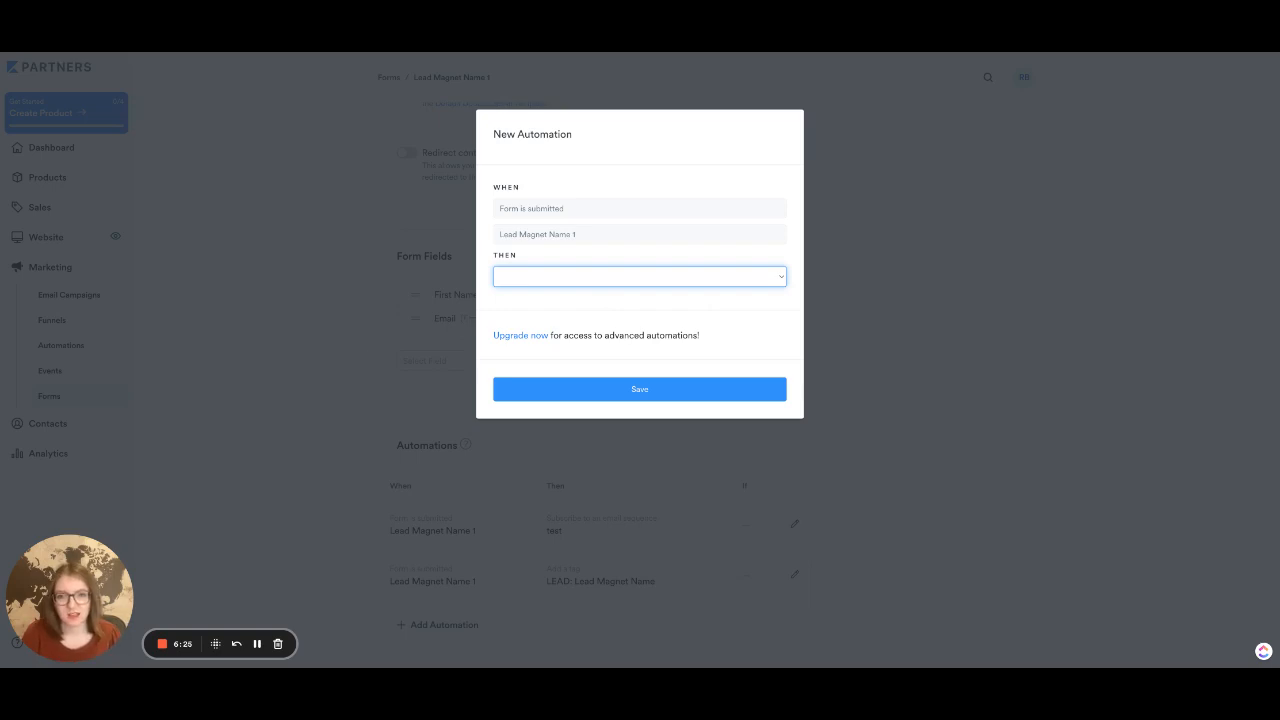
{"action": "left_click", "coordinate": [354, 354]}
Step: View the form's submissions page
{"action": "scroll", "coordinate": [346, 352], "scroll_direction": "up", "scroll_amount": 10}
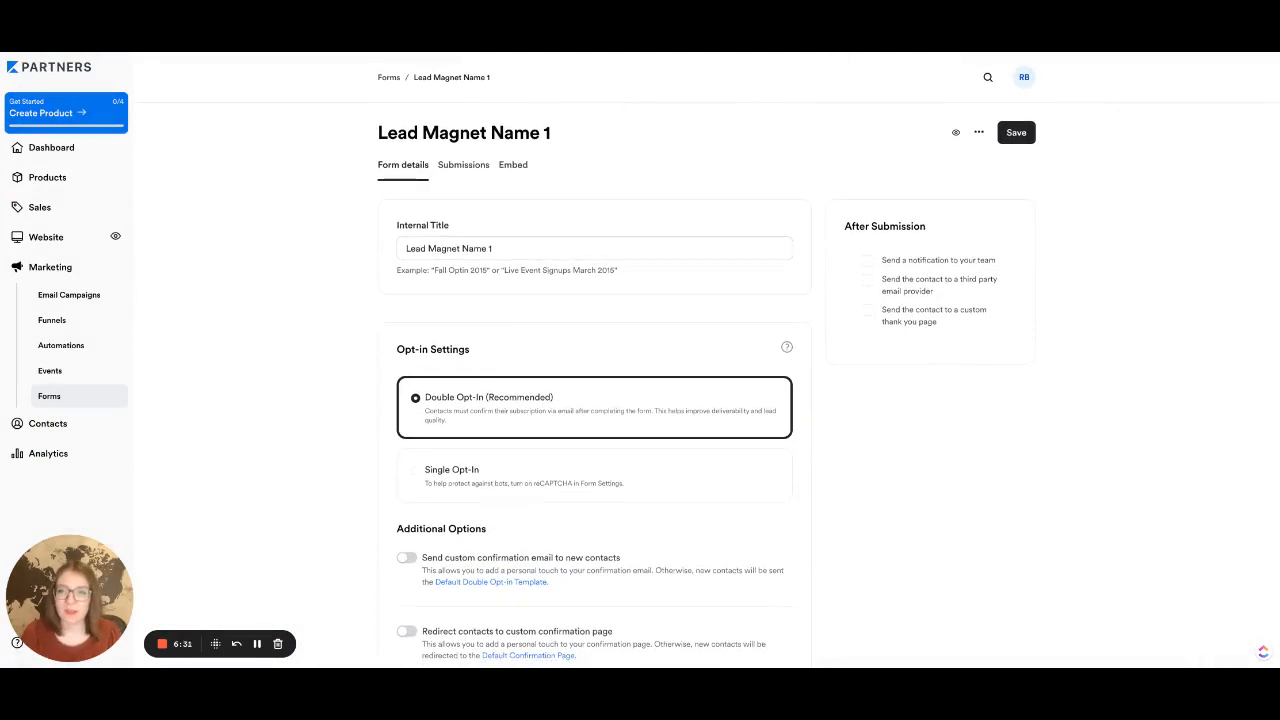
{"action": "left_click", "coordinate": [455, 178]}
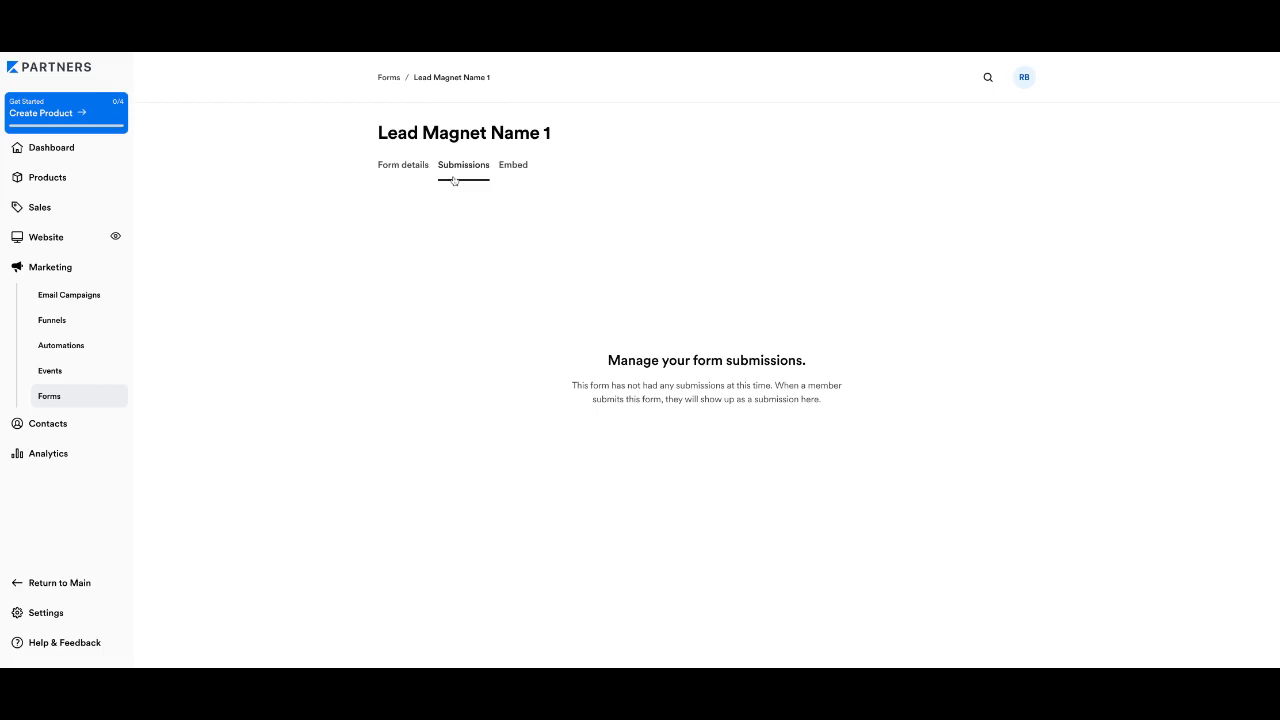
{"action": "left_click", "coordinate": [511, 170]}
{"action": "left_click", "coordinate": [463, 172]}
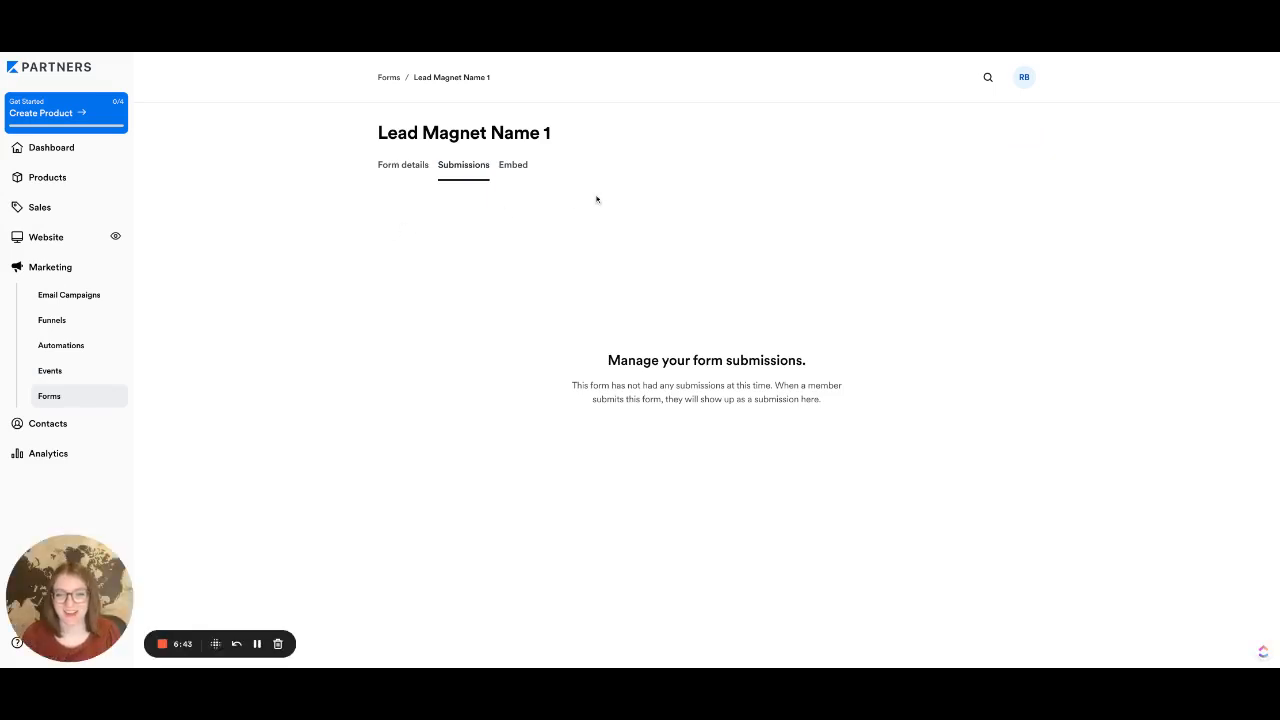
Step: Examine the form's embed code, preview, title and subtitle settings, button text, colors and embed style
{"action": "left_click", "coordinate": [518, 167]}
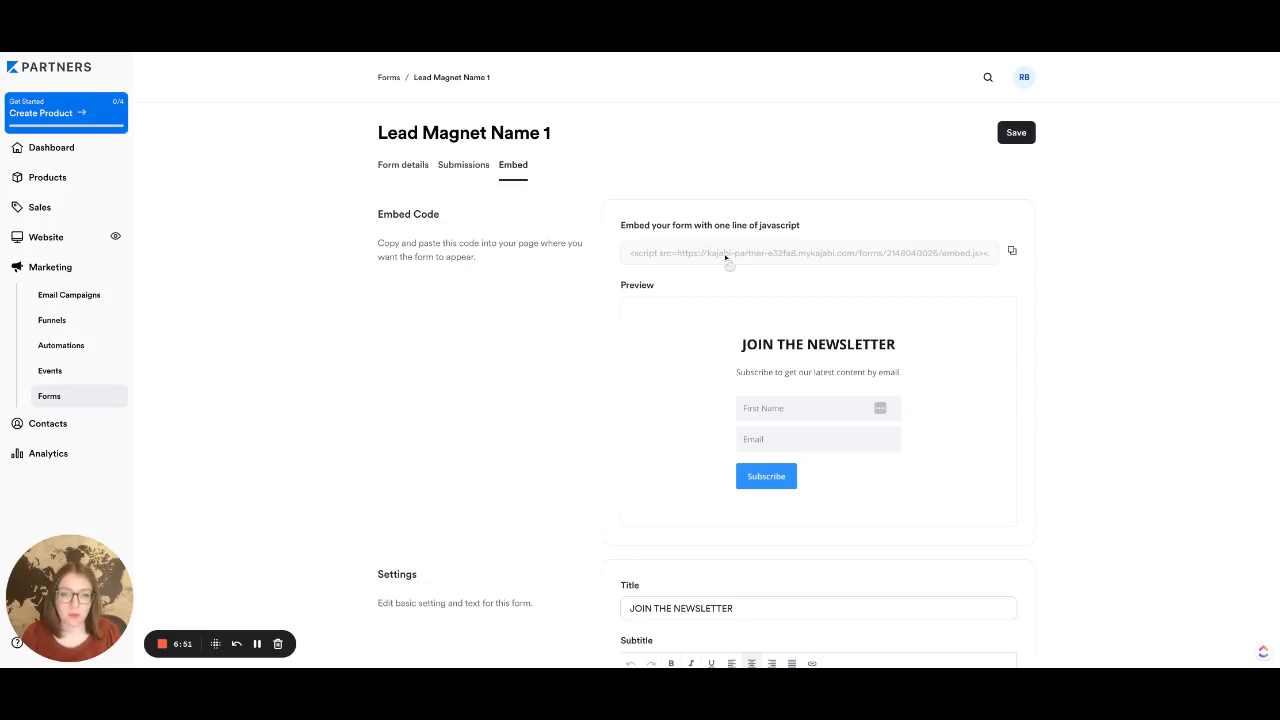
{"action": "scroll", "coordinate": [725, 257], "scroll_direction": "down", "scroll_amount": 5}
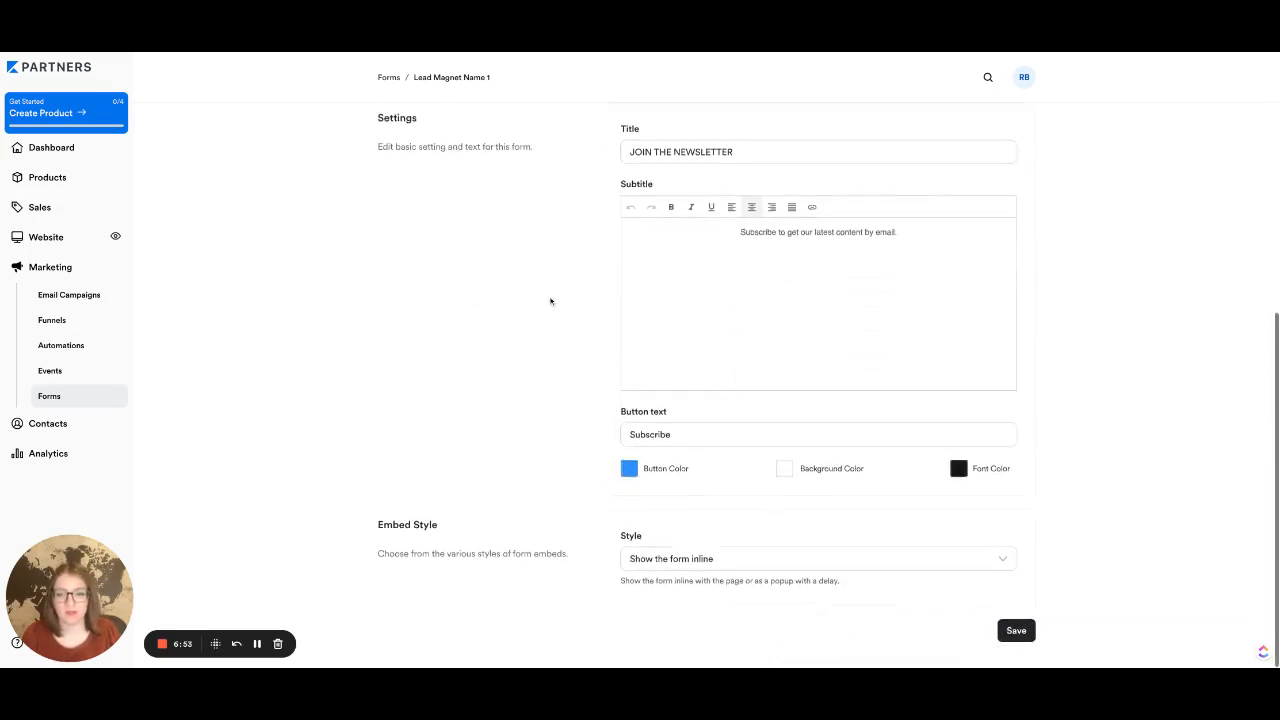
{"action": "scroll", "coordinate": [551, 300], "scroll_direction": "up", "scroll_amount": 4}
{"action": "scroll", "coordinate": [551, 300], "scroll_direction": "down", "scroll_amount": 4}
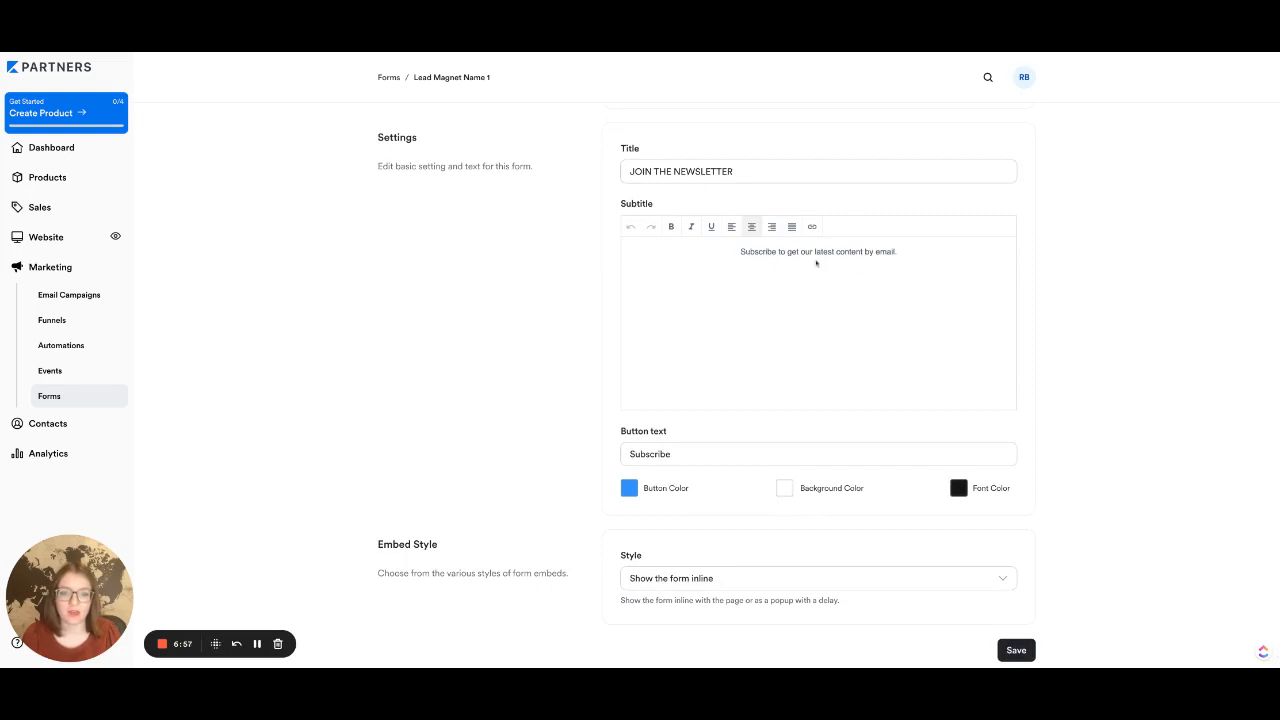
Step: Recheck the form's embed code, preview, text settings and embed style, and return to the form details
{"action": "scroll", "coordinate": [604, 258], "scroll_direction": "up", "scroll_amount": 5}
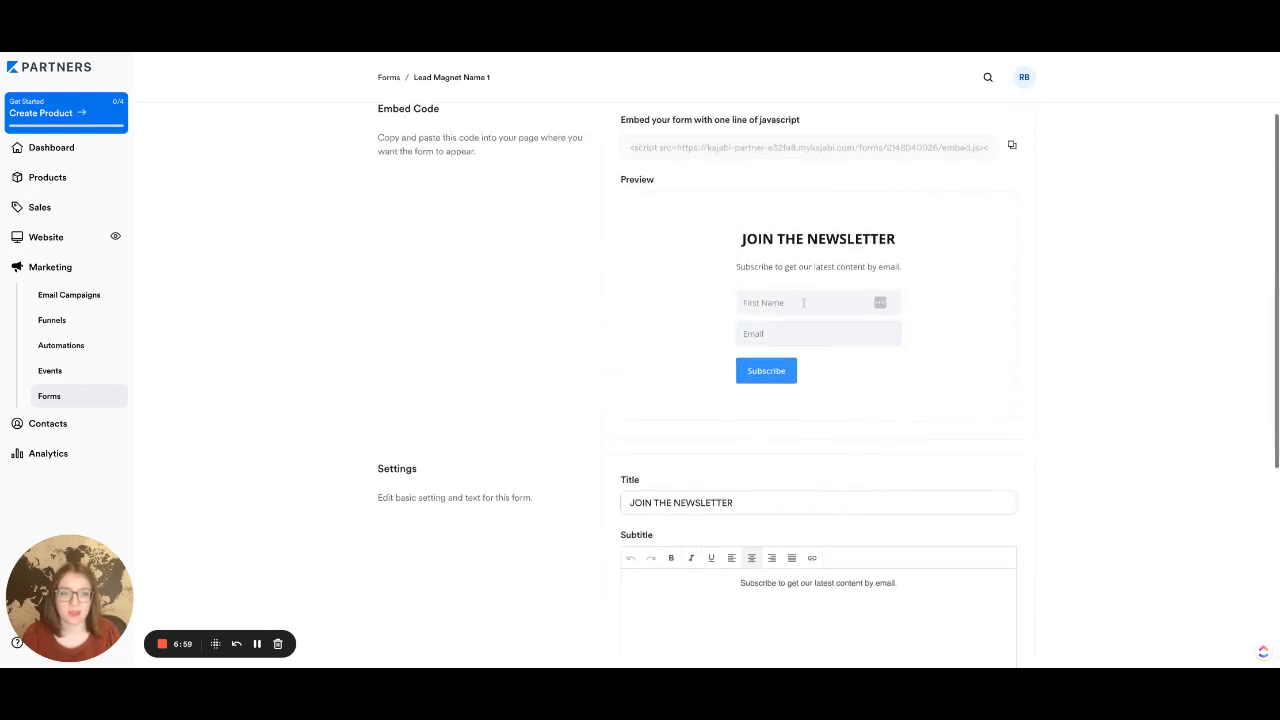
{"action": "scroll", "coordinate": [610, 240], "scroll_direction": "up", "scroll_amount": 1}
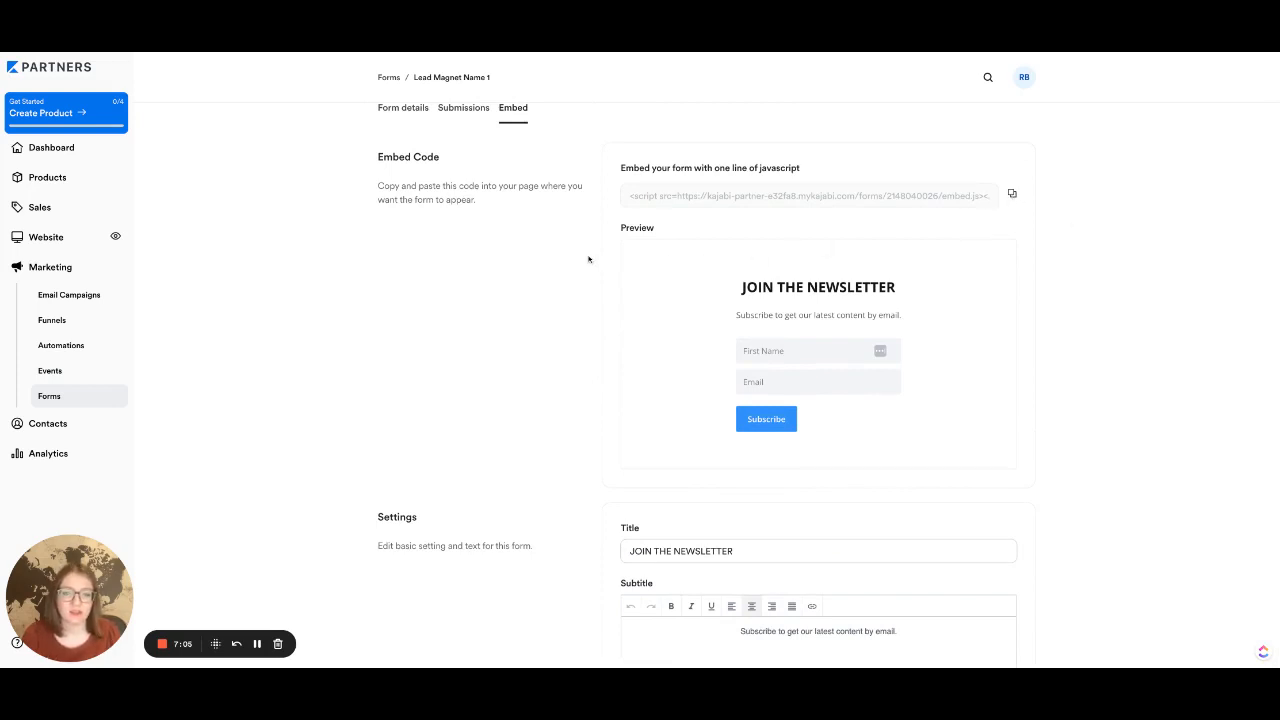
{"action": "scroll", "coordinate": [588, 259], "scroll_direction": "down", "scroll_amount": 4}
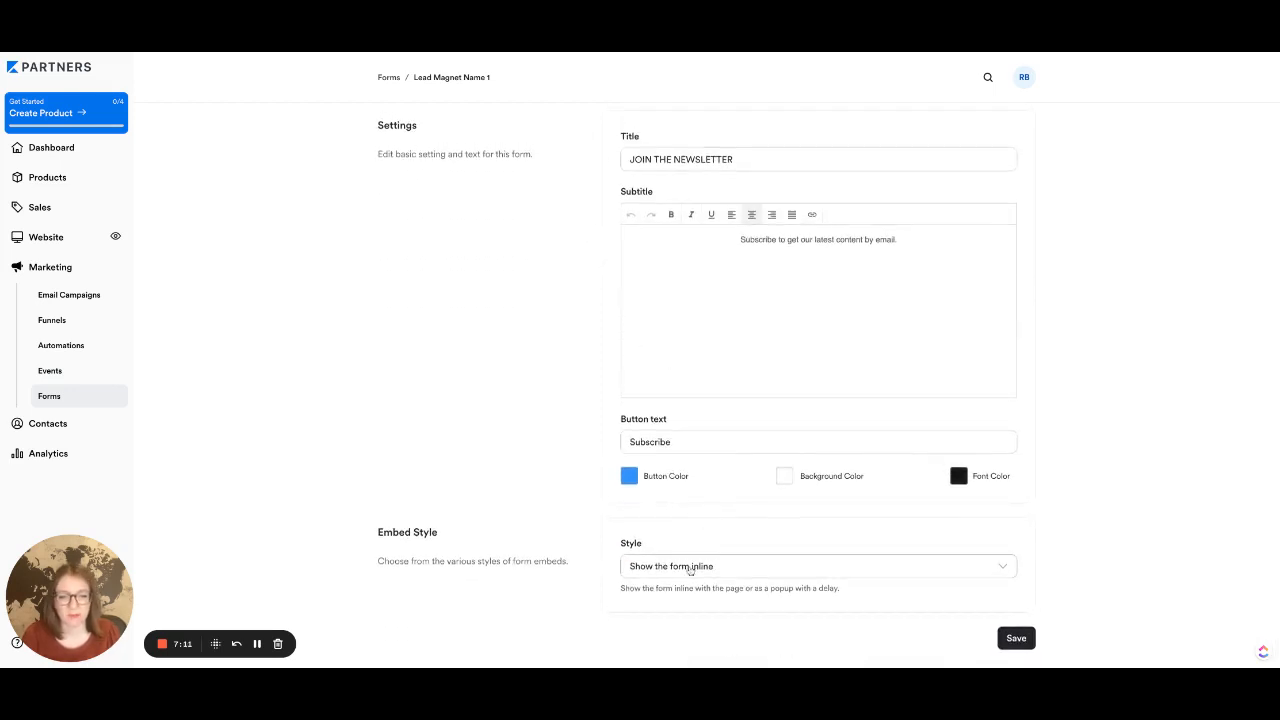
{"action": "scroll", "coordinate": [579, 479], "scroll_direction": "up", "scroll_amount": 5}
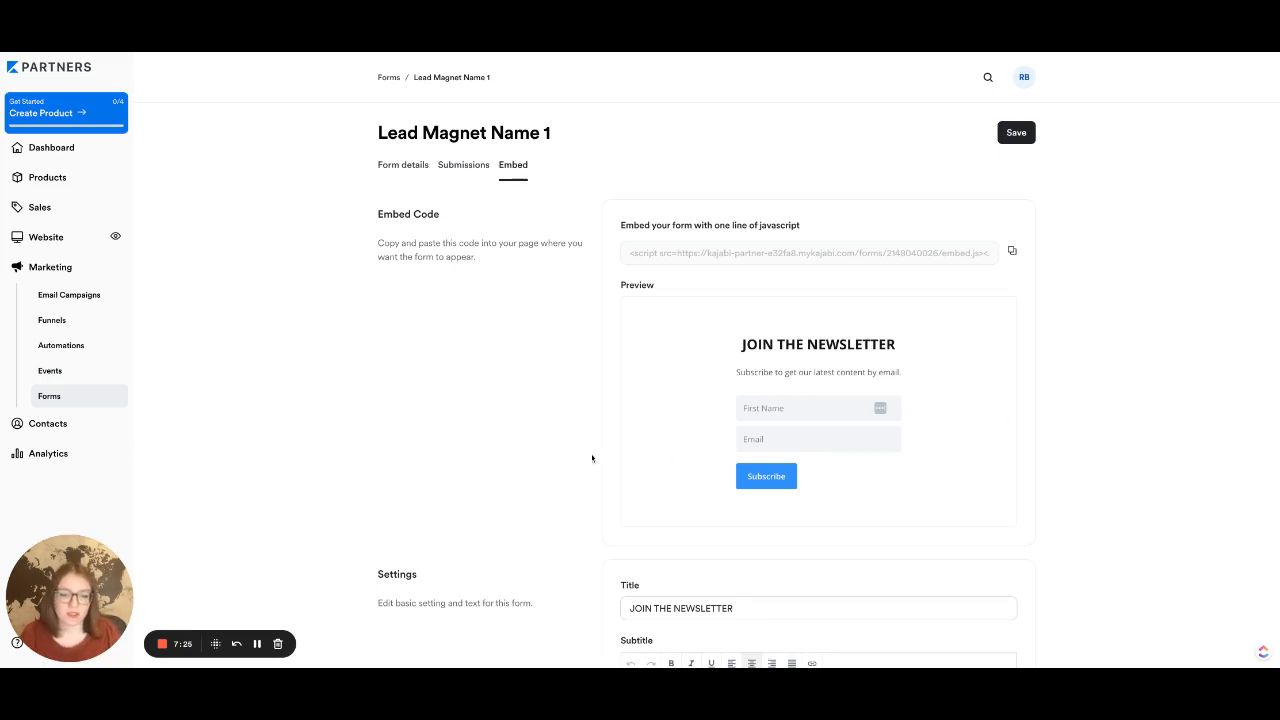
{"action": "scroll", "coordinate": [590, 458], "scroll_direction": "down", "scroll_amount": 5}
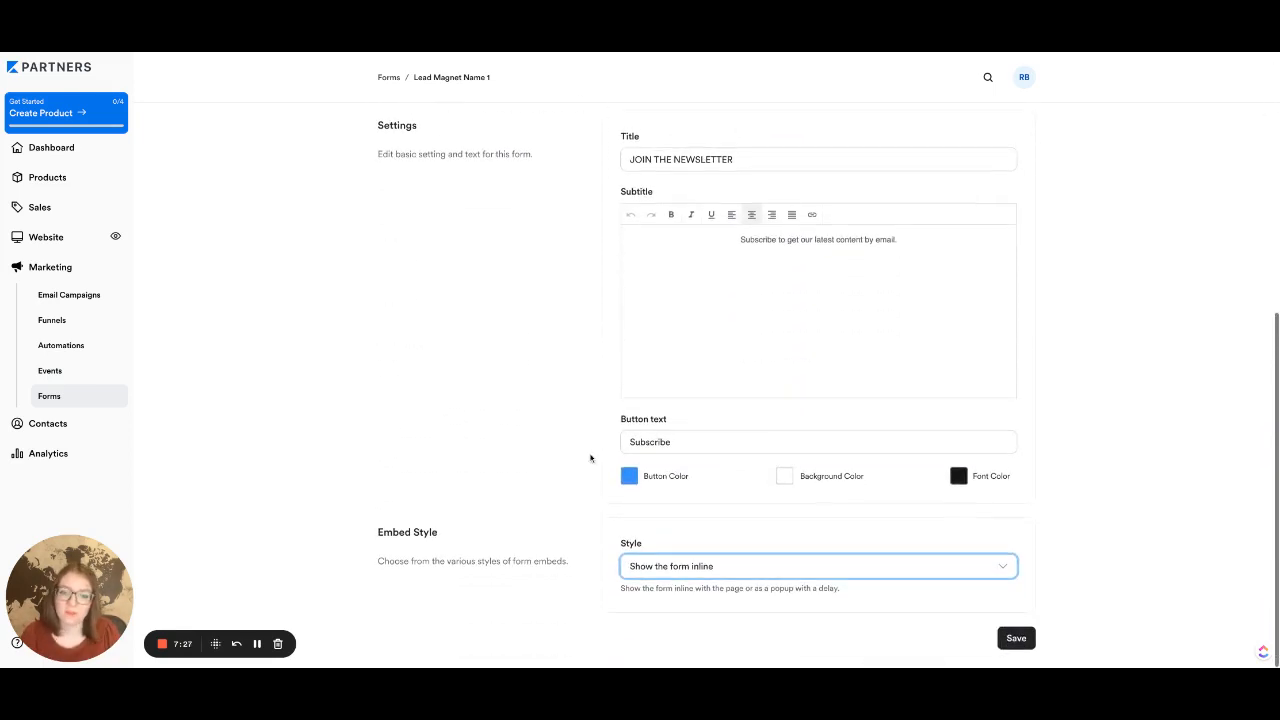
{"action": "scroll", "coordinate": [640, 400], "scroll_direction": "up", "scroll_amount": 5}
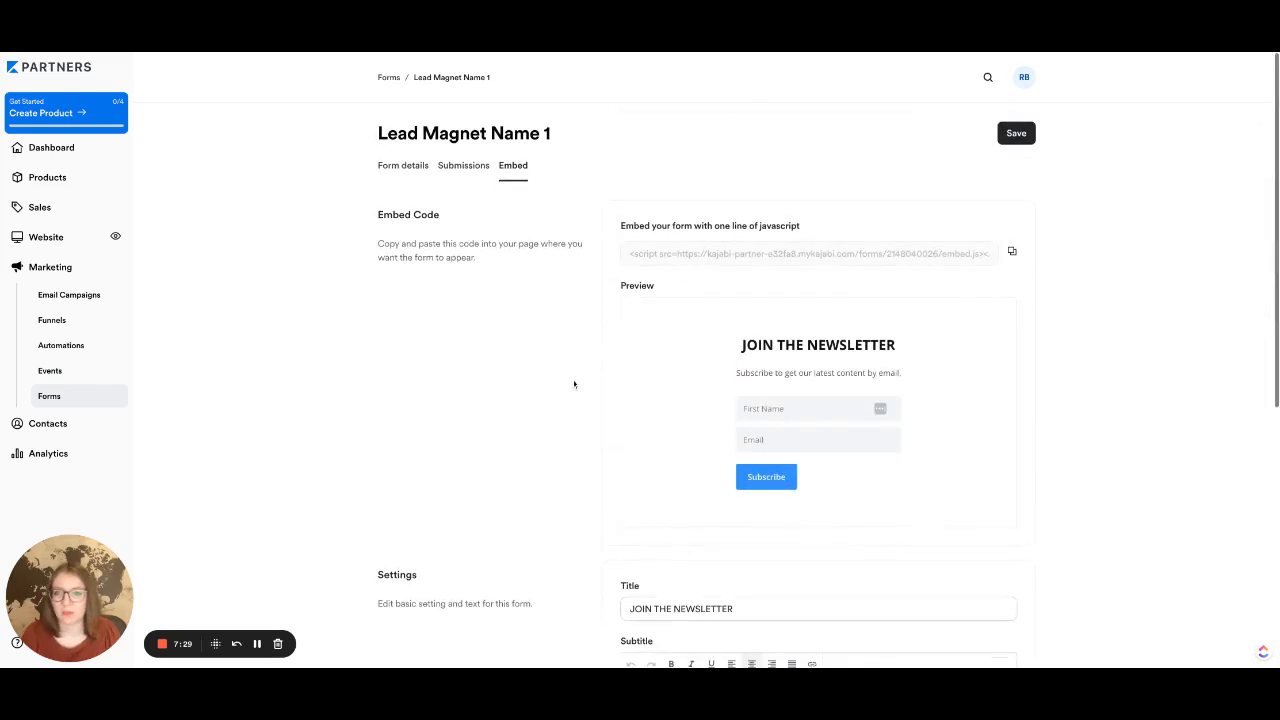
{"action": "left_click", "coordinate": [400, 168]}
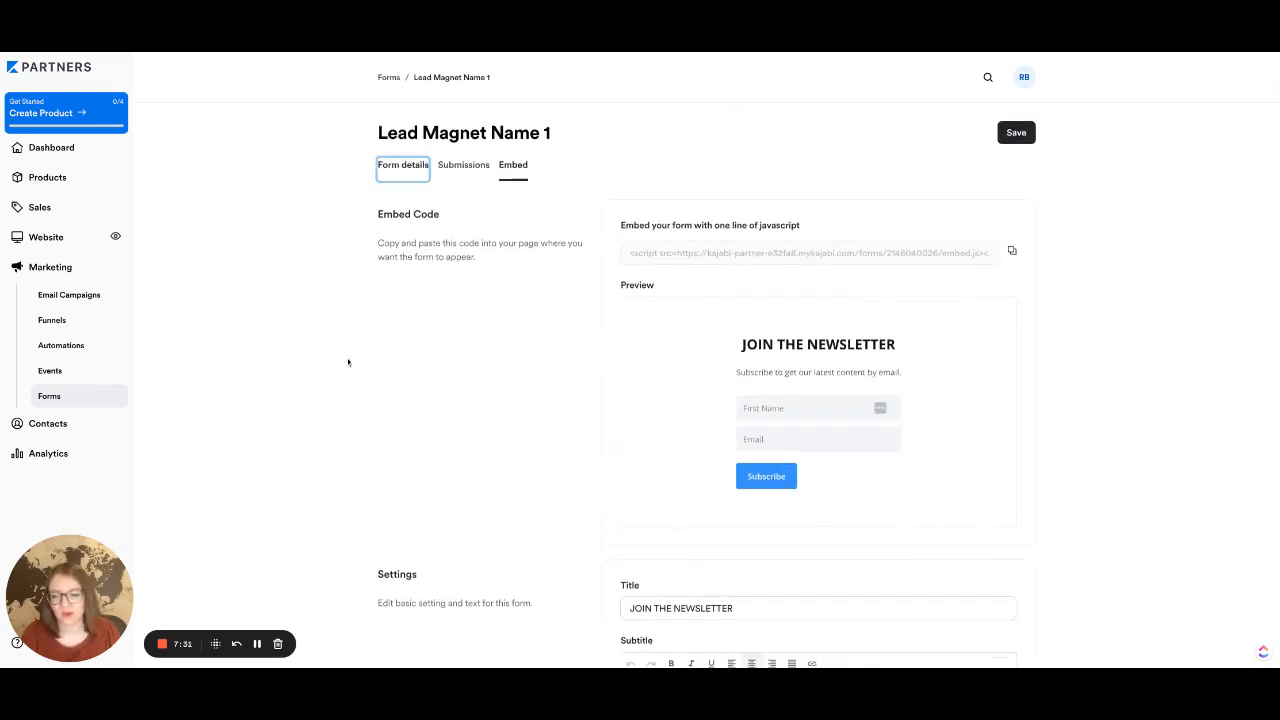